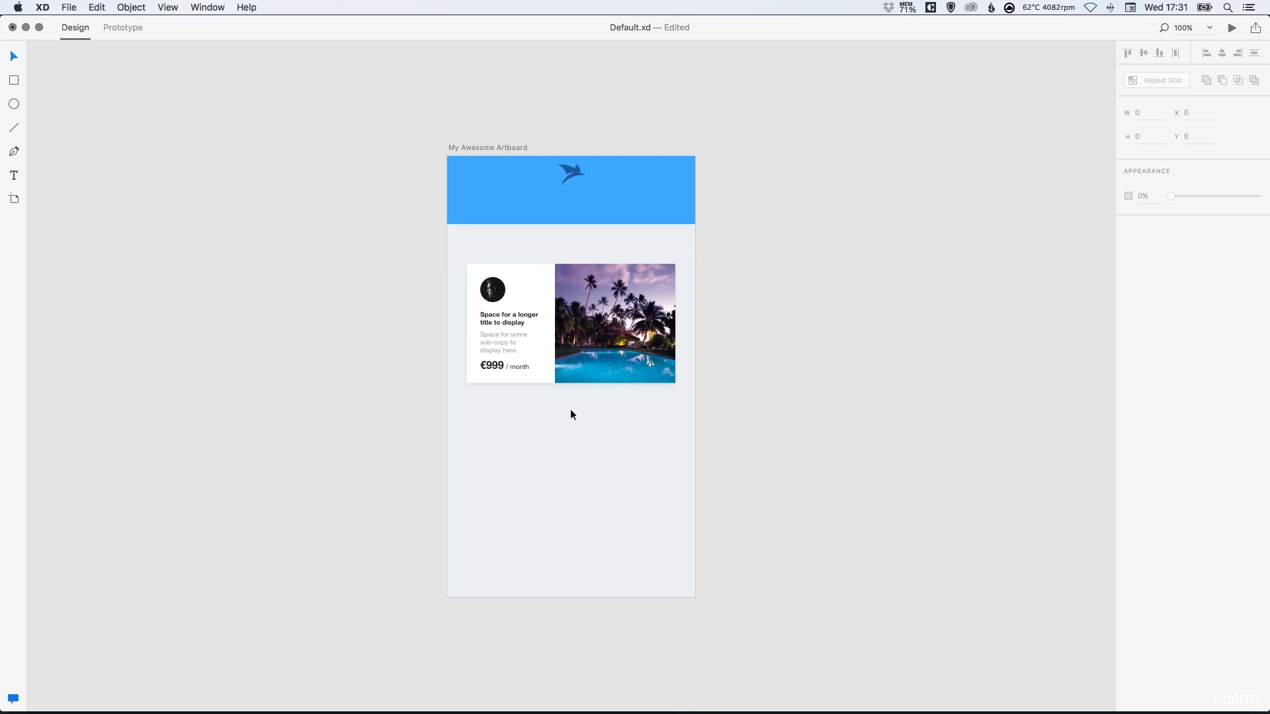
# Draw a 48 × 48 square on the artboard
pyautogui.scroll(10, 571, 410)
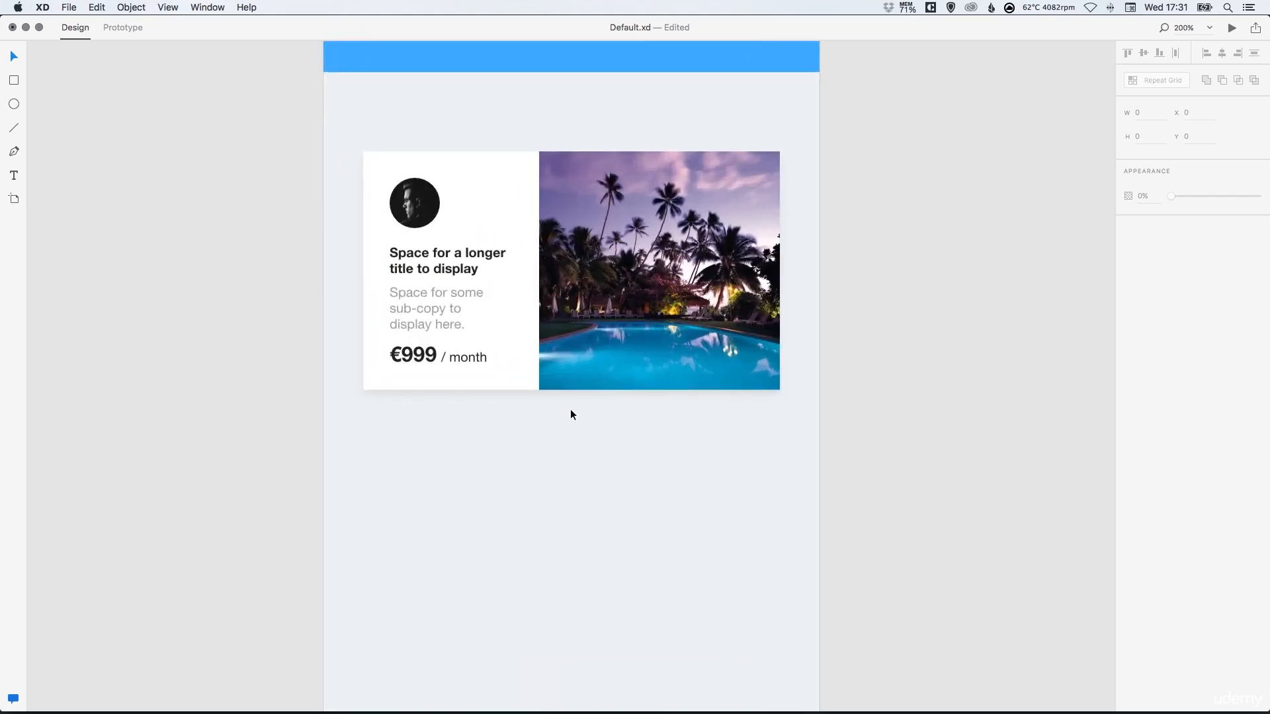
pyautogui.scroll(-10, 579, 414)
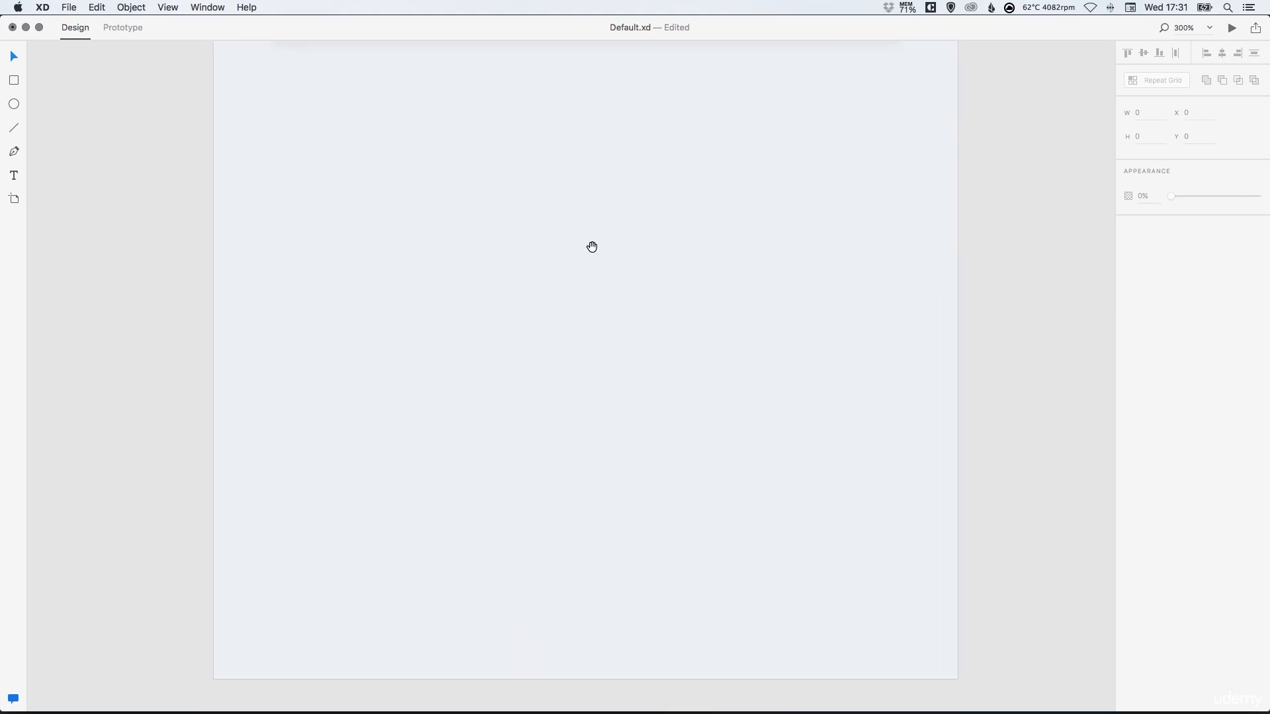
pyautogui.click(24, 82)
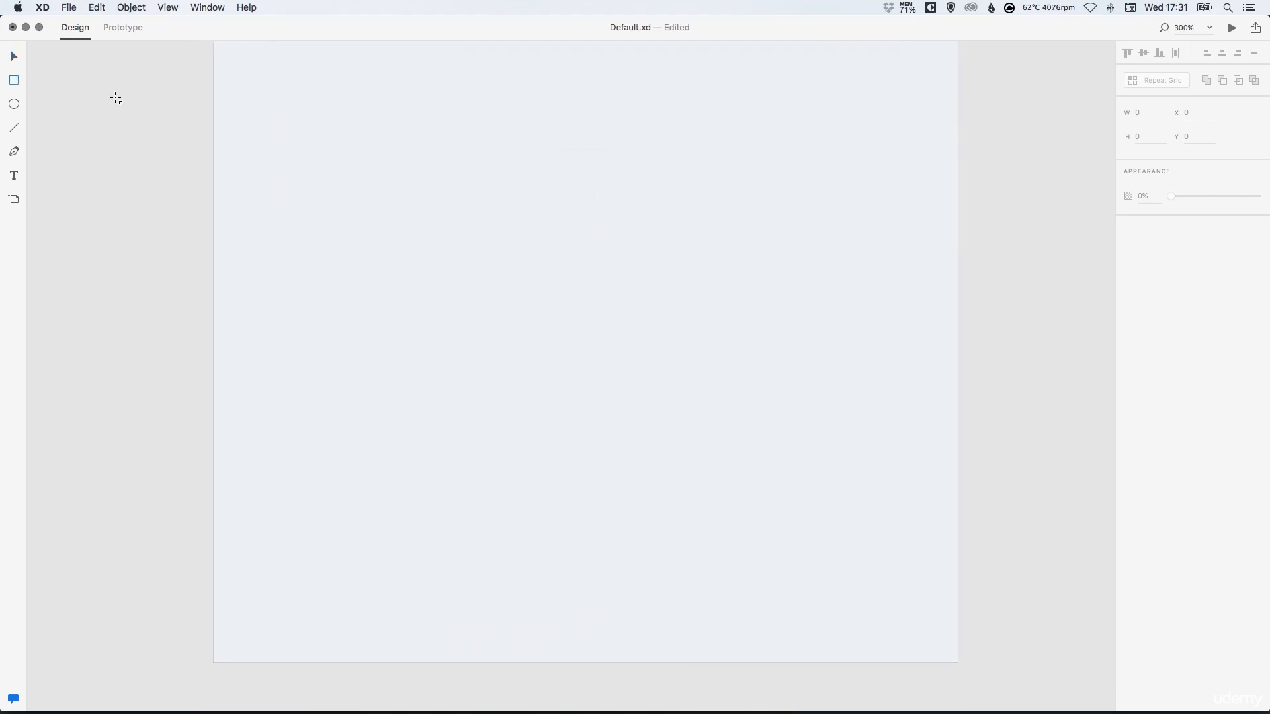
pyautogui.moveTo(322, 232); pyautogui.dragTo(416, 324)
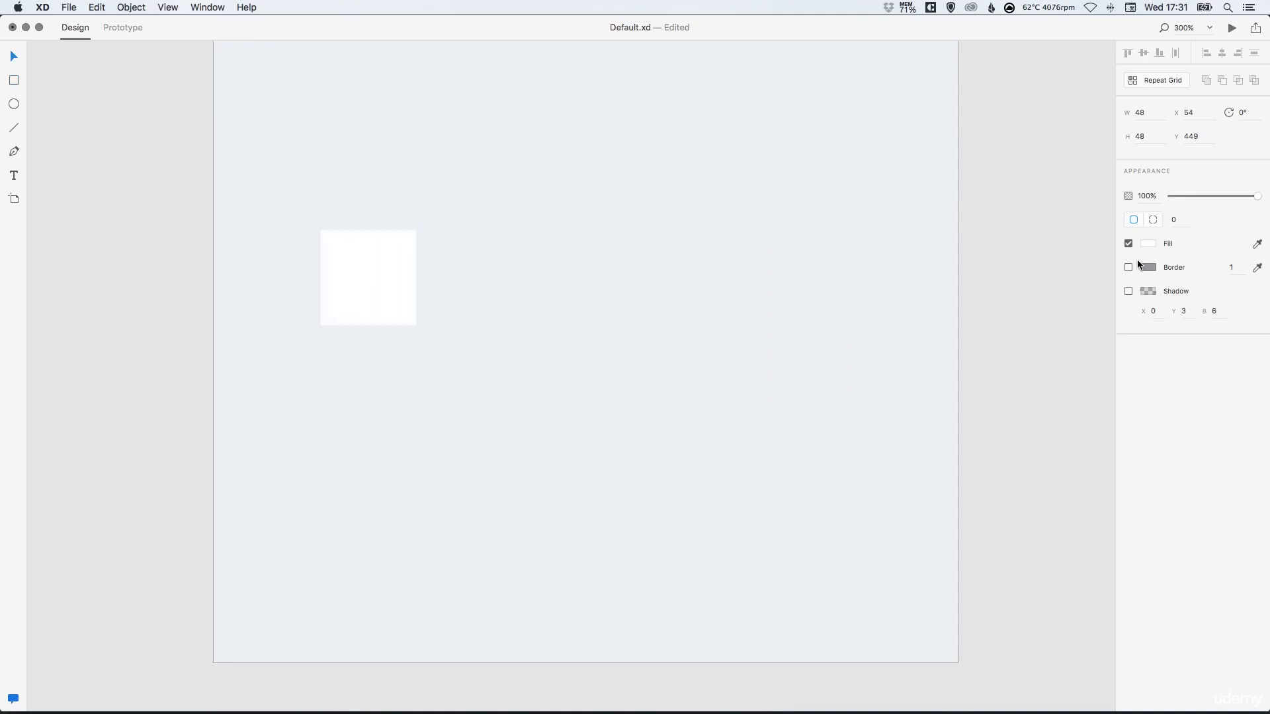
# Set the square's fill colour to 333333
pyautogui.click(1148, 243)
pyautogui.write('333')
pyautogui.press('Return')
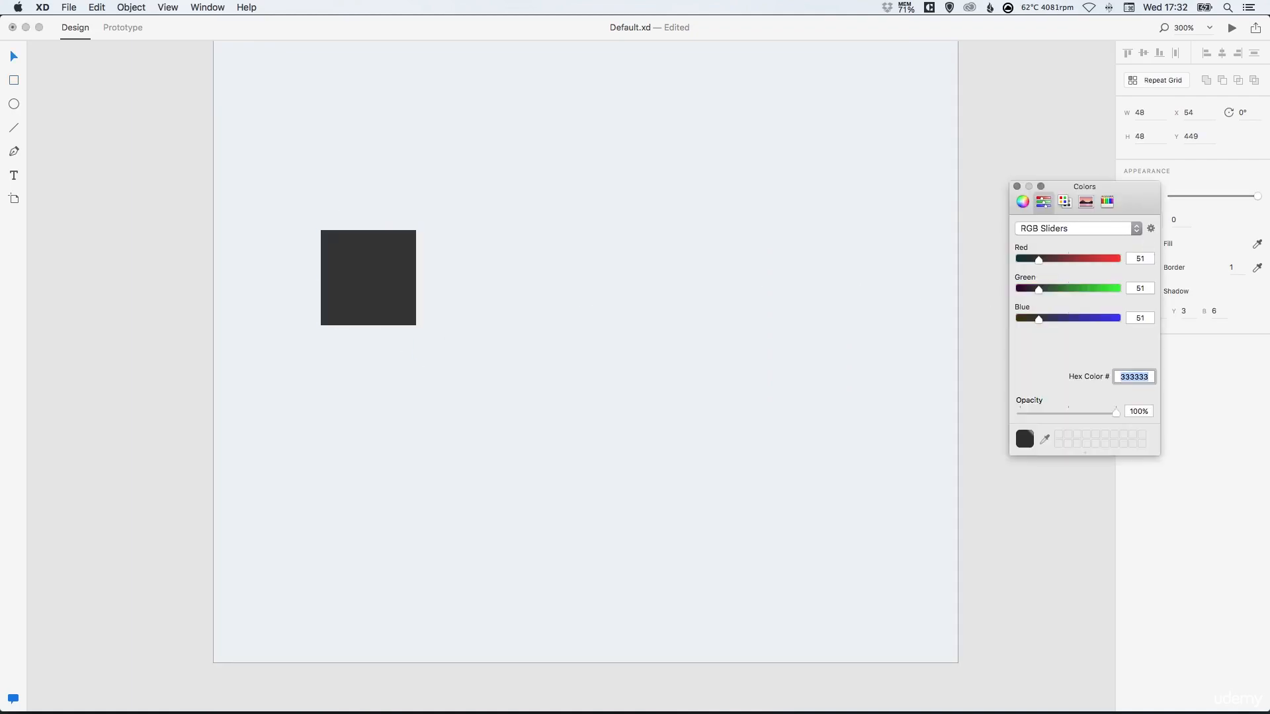
pyautogui.click(1016, 186)
# Duplicate the square to its right and set the copy's fill colour to 999999
pyautogui.moveTo(381, 285); pyautogui.dragTo(526, 284)
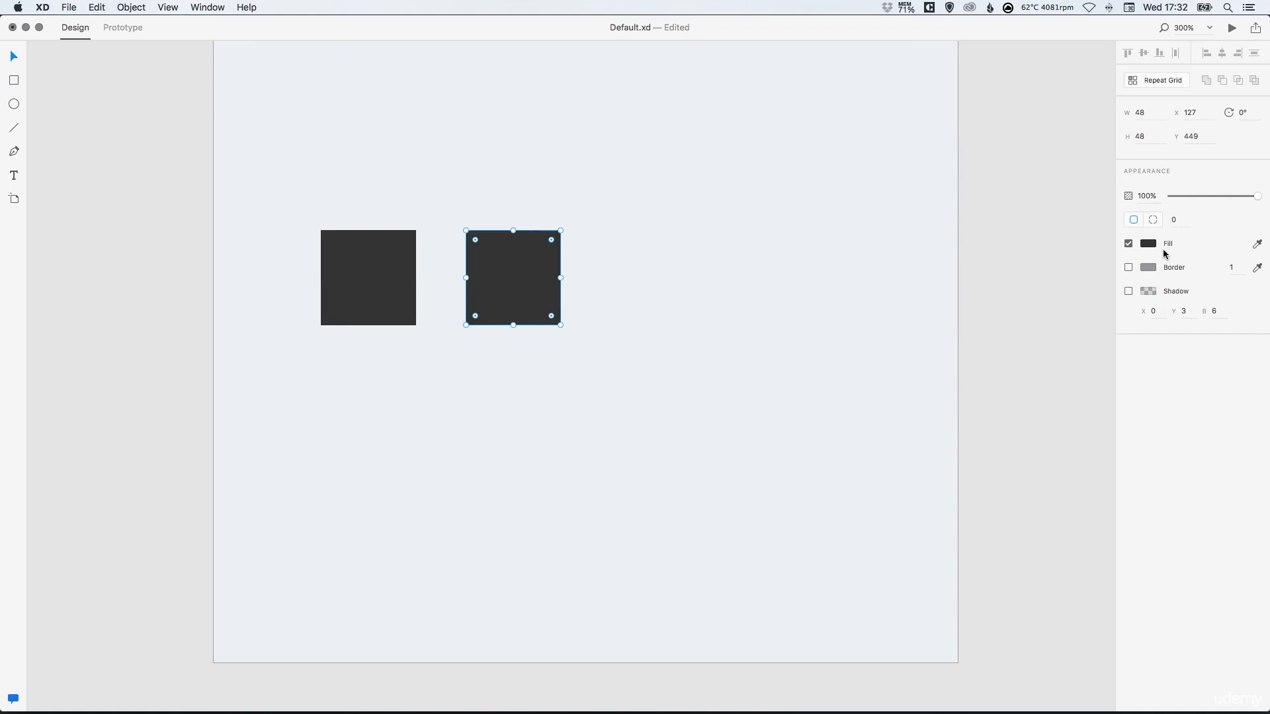
pyautogui.click(1154, 244)
pyautogui.write('99999')
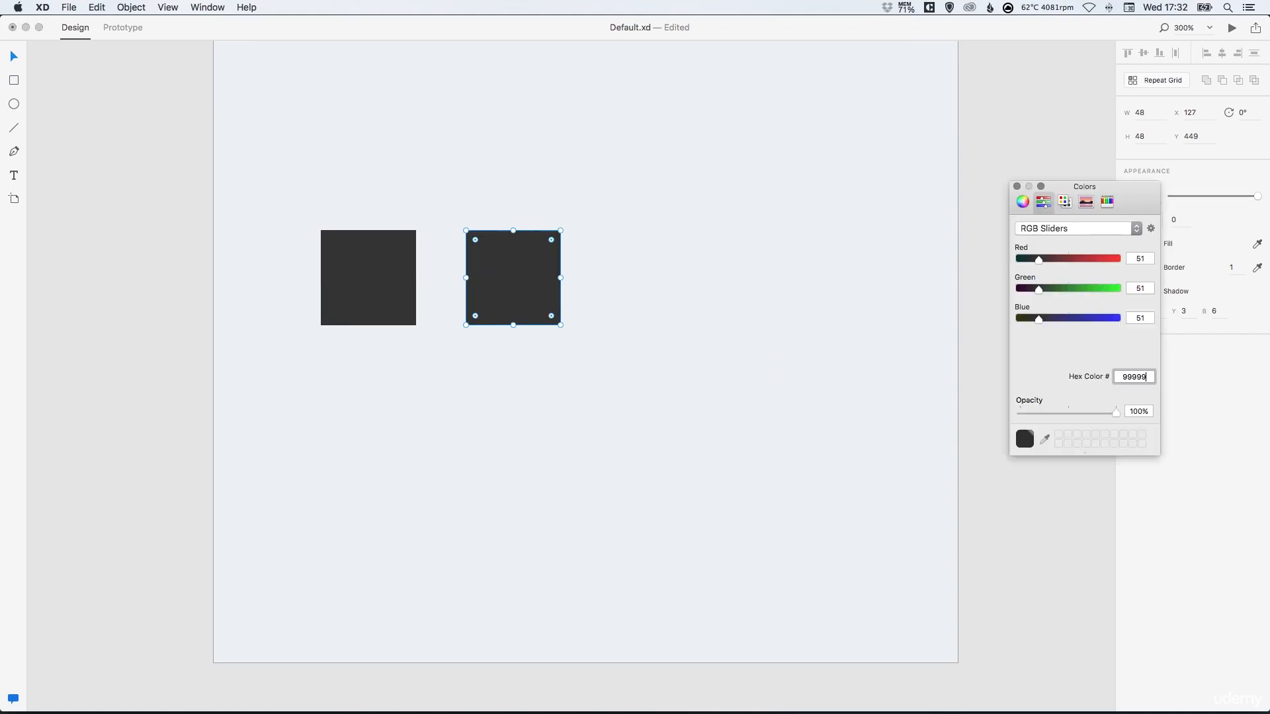
pyautogui.press('Return')
pyautogui.click(523, 275)
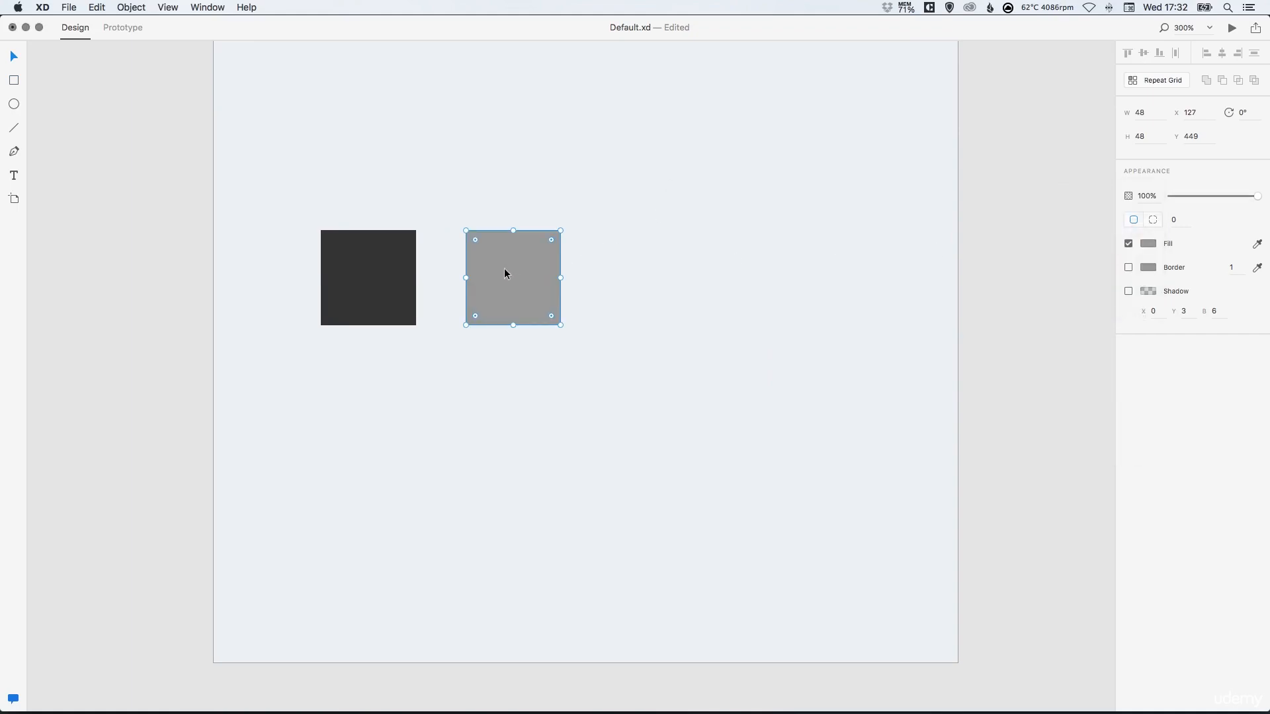
# Move the gray square closer to the dark square and slightly lower
pyautogui.moveTo(504, 272); pyautogui.dragTo(483, 267)
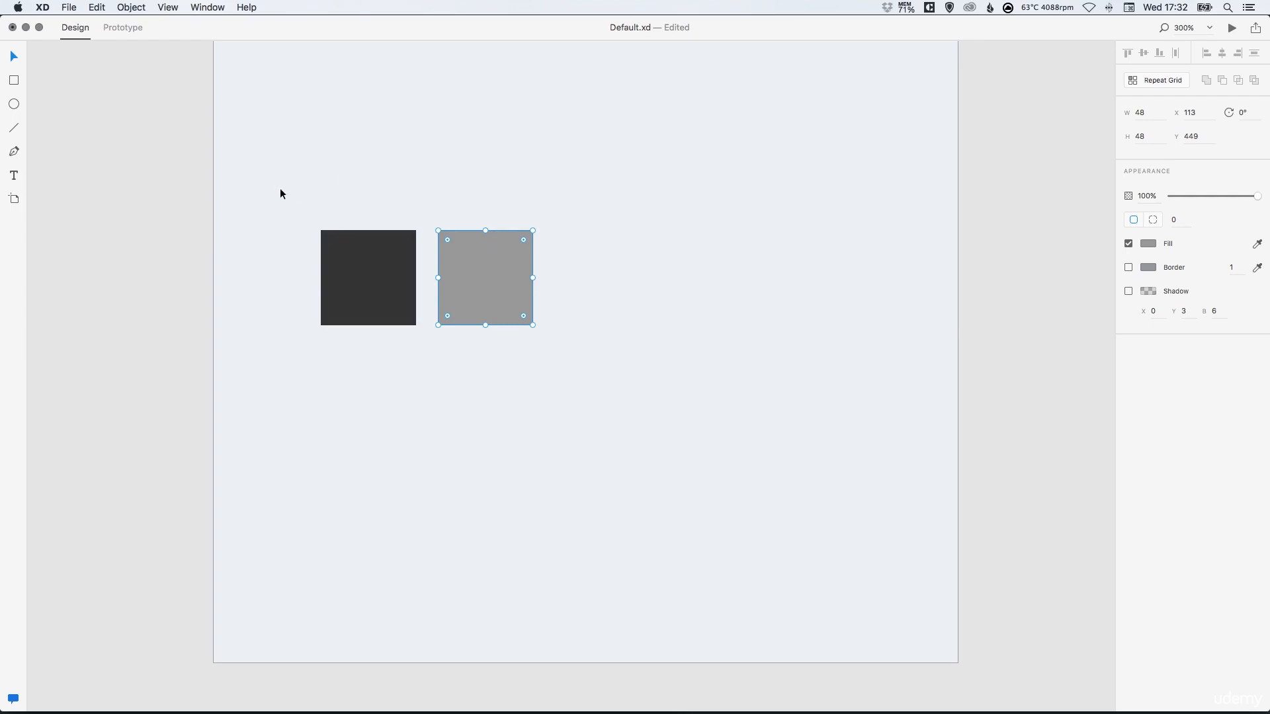
pyautogui.moveTo(272, 185); pyautogui.dragTo(583, 365)
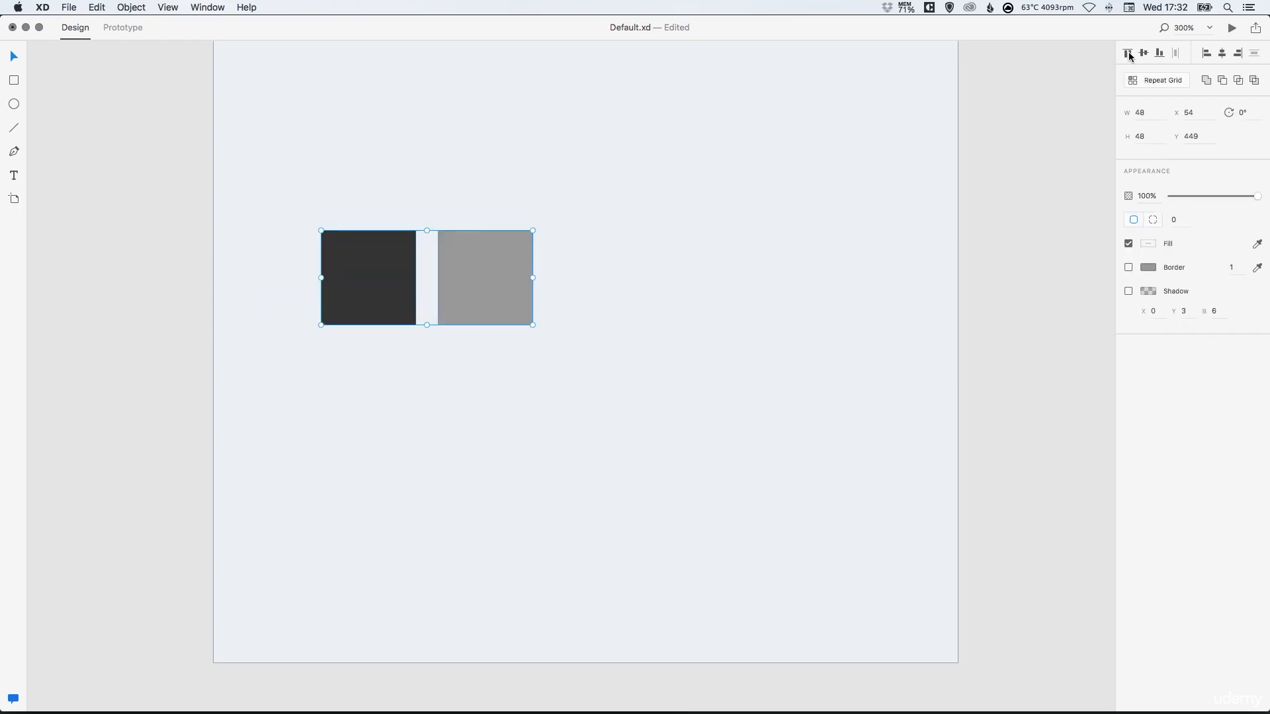
pyautogui.press('Escape')
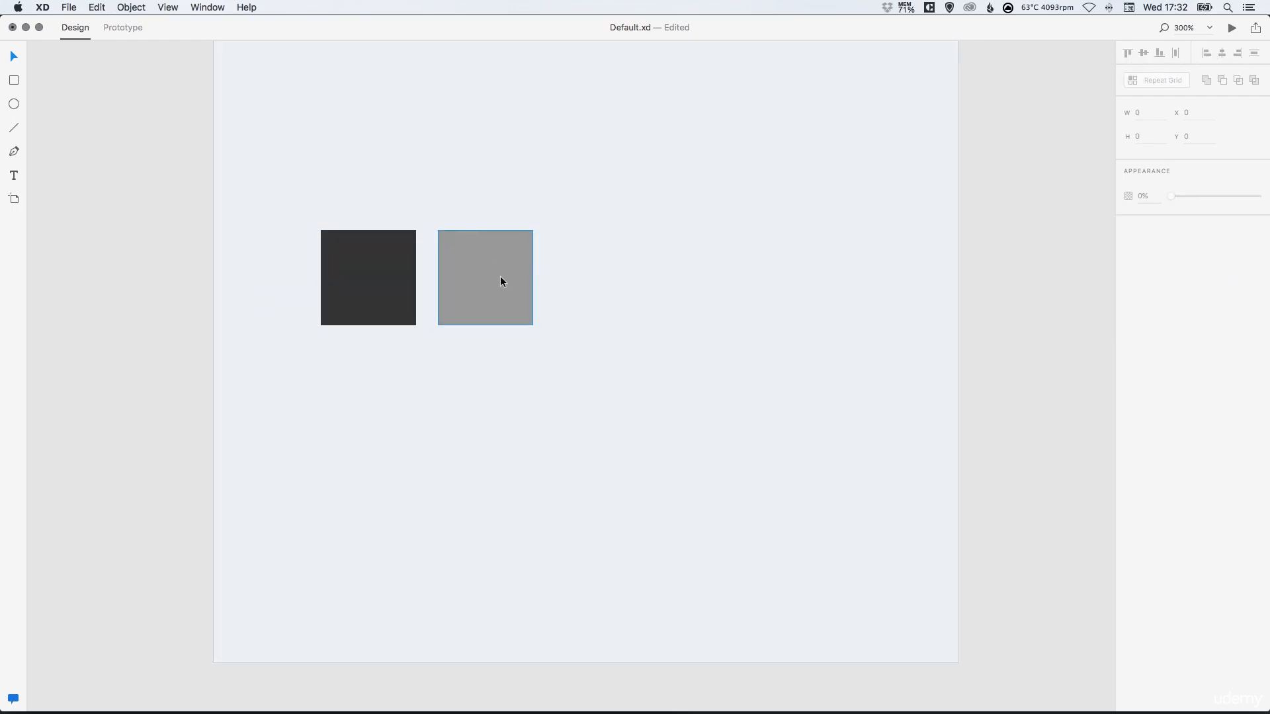
pyautogui.moveTo(480, 270); pyautogui.dragTo(480, 300)
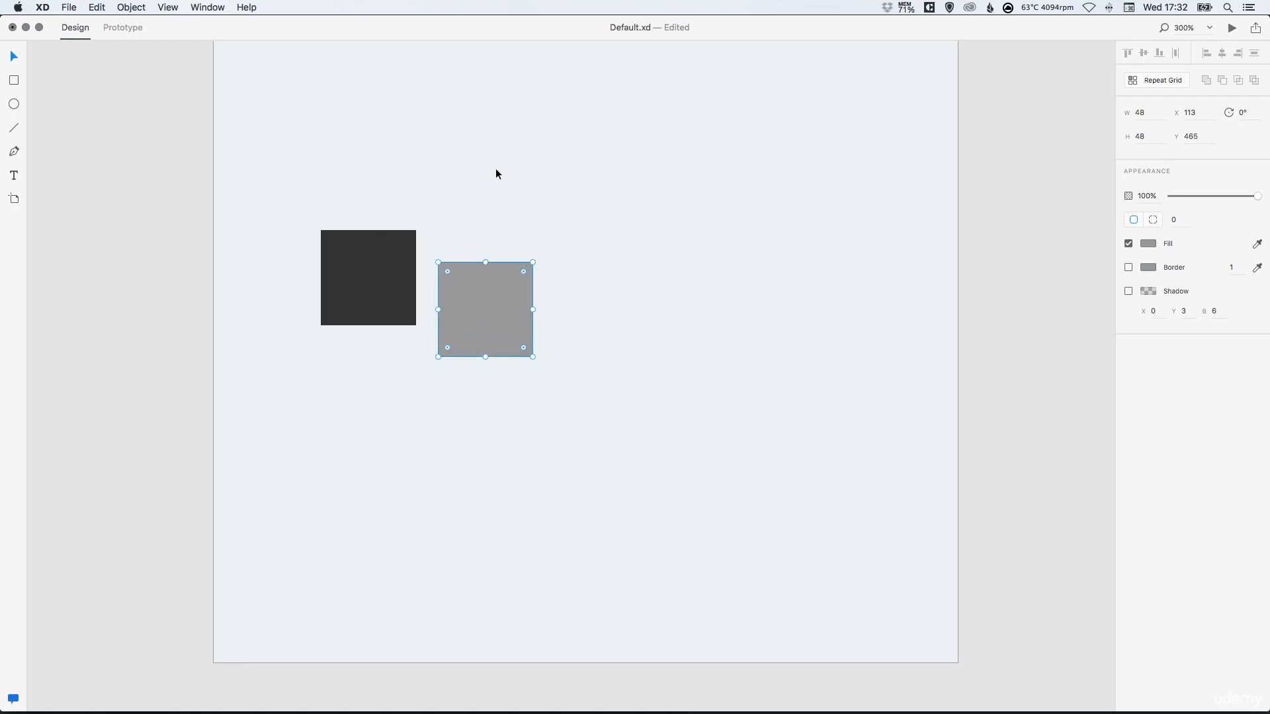
# Try aligning both squares to the top, vertical centre and bottom, undoing each alignment
pyautogui.moveTo(279, 197); pyautogui.dragTo(605, 393)
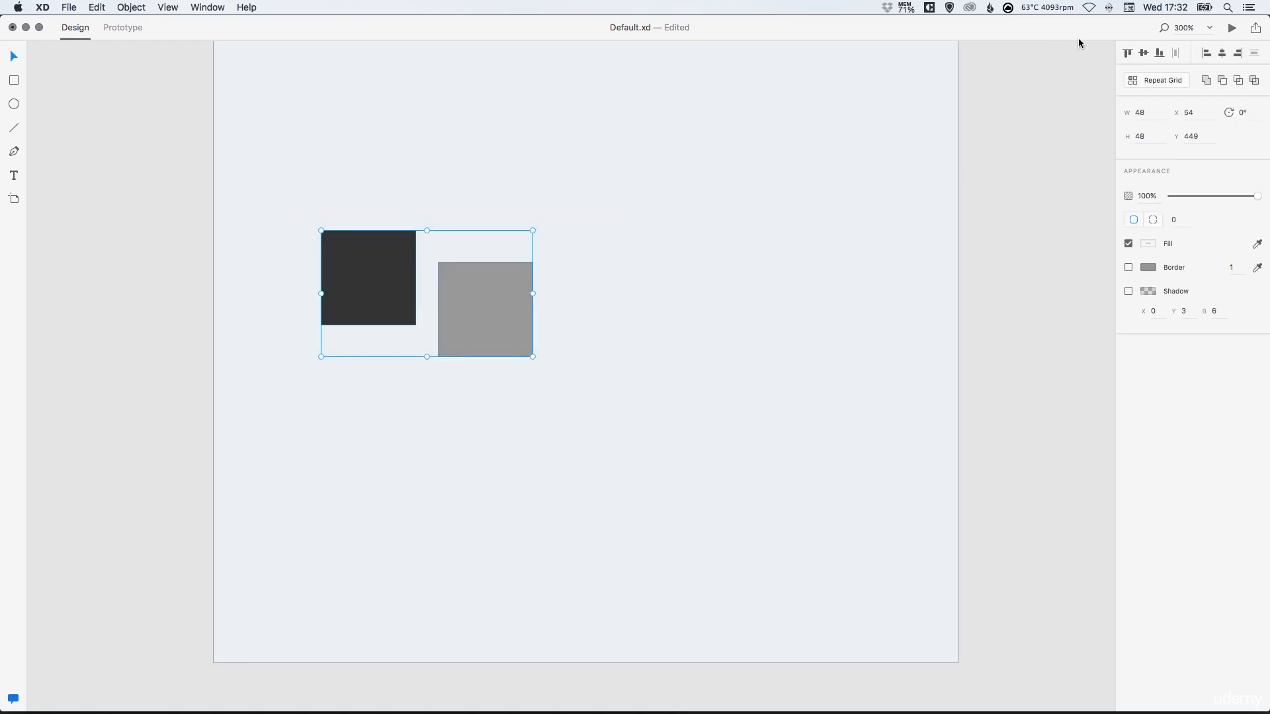
pyautogui.click(1128, 55)
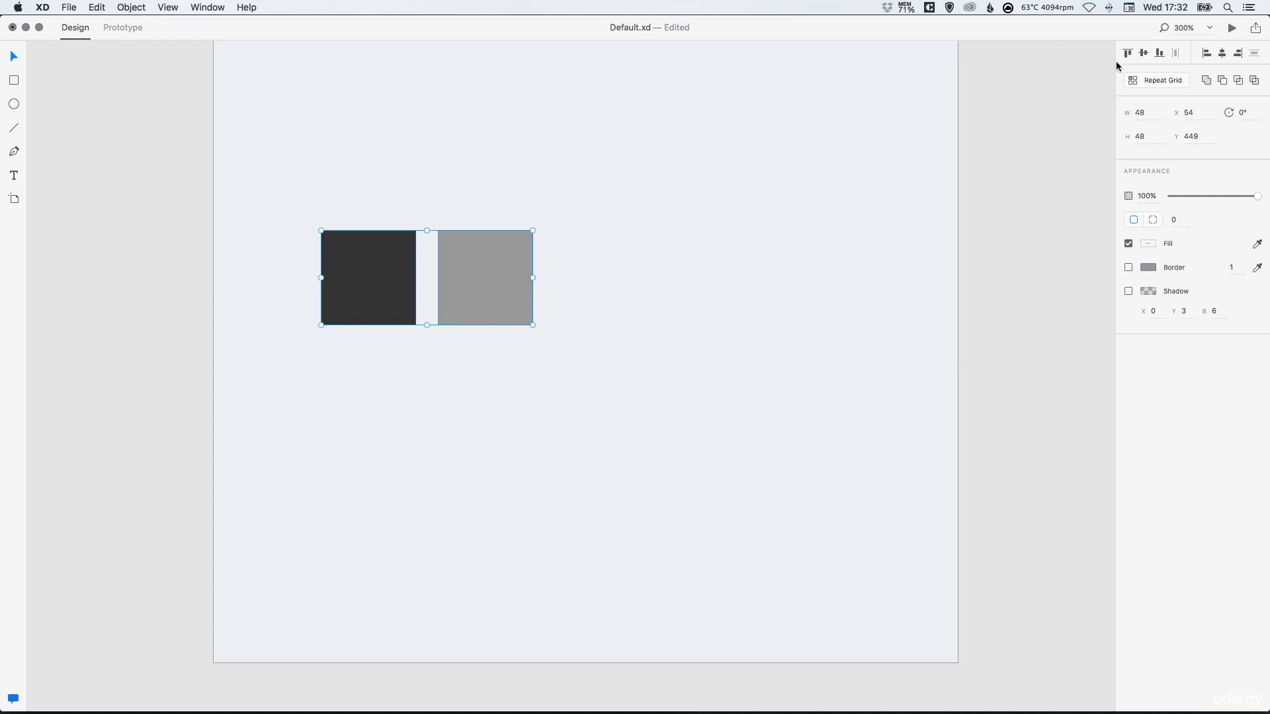
pyautogui.press('super+z')
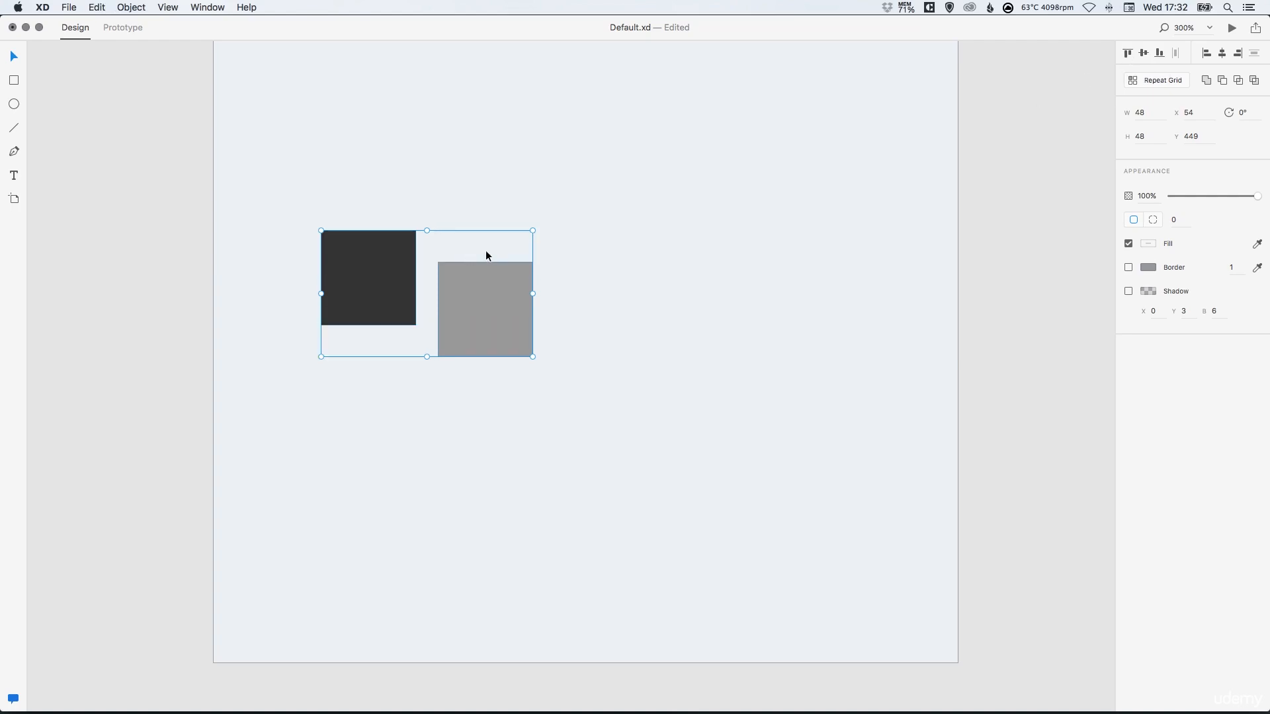
pyautogui.click(1144, 54)
pyautogui.press('super+z')
pyautogui.click(1159, 56)
pyautogui.press('super+z')
# Stack the squares vertically with the gray square below and offset right of the dark one
pyautogui.click(492, 323)
pyautogui.moveTo(492, 323); pyautogui.dragTo(422, 397)
pyautogui.keyDown('shift'); pyautogui.click(388, 278); pyautogui.keyUp('shift')
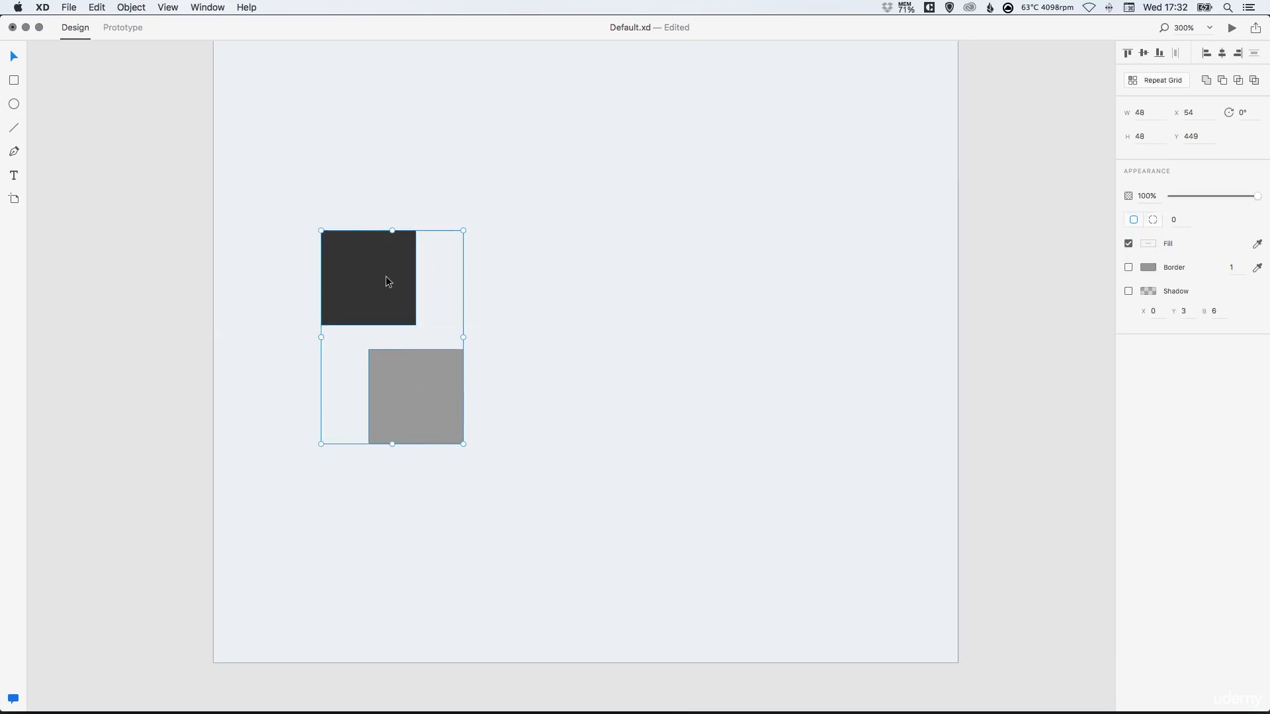
pyautogui.moveTo(388, 277); pyautogui.dragTo(531, 281)
pyautogui.click(1084, 90)
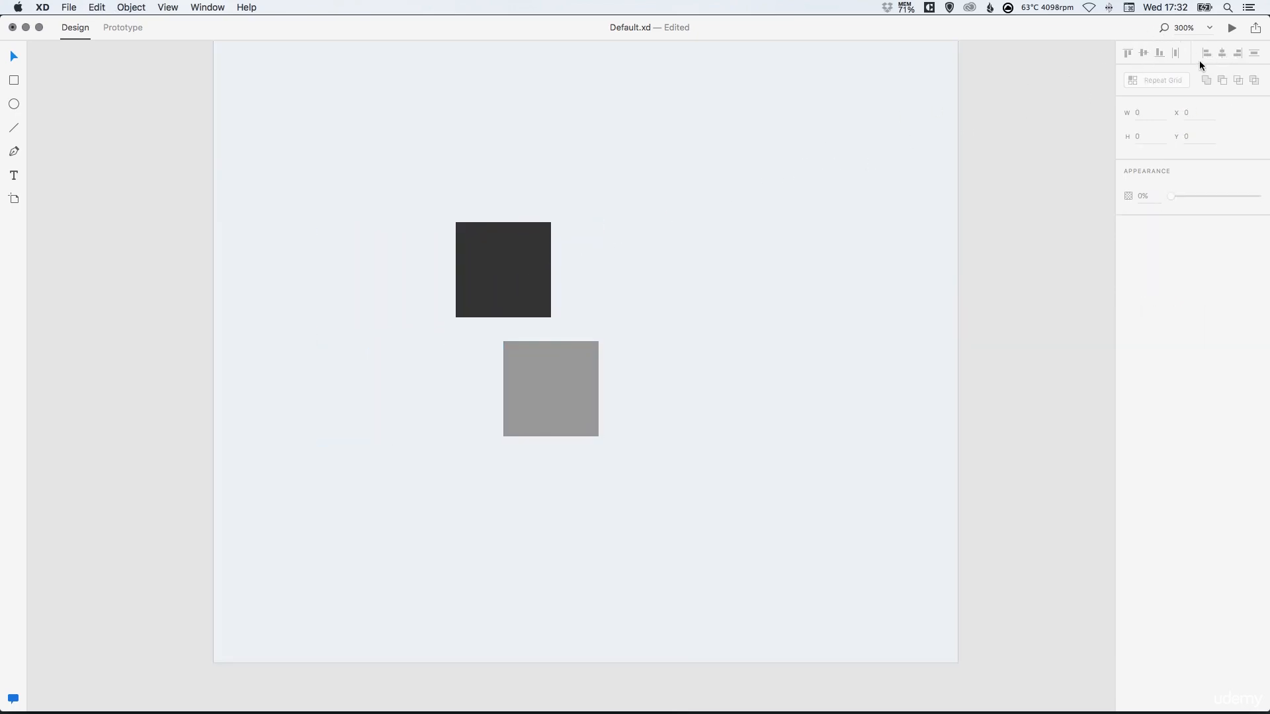
# Try aligning both squares left, horizontally centred and right, undoing each alignment
pyautogui.click(511, 276)
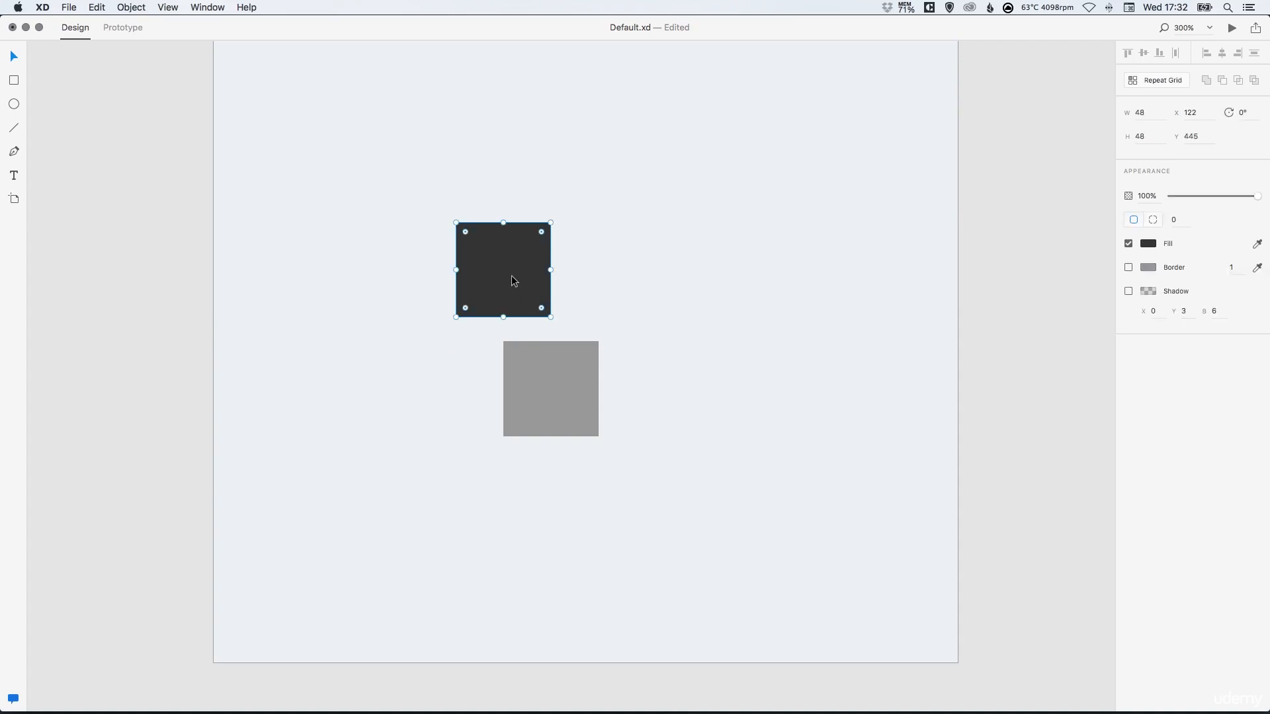
pyautogui.keyDown('shift'); pyautogui.click(546, 385); pyautogui.keyUp('shift')
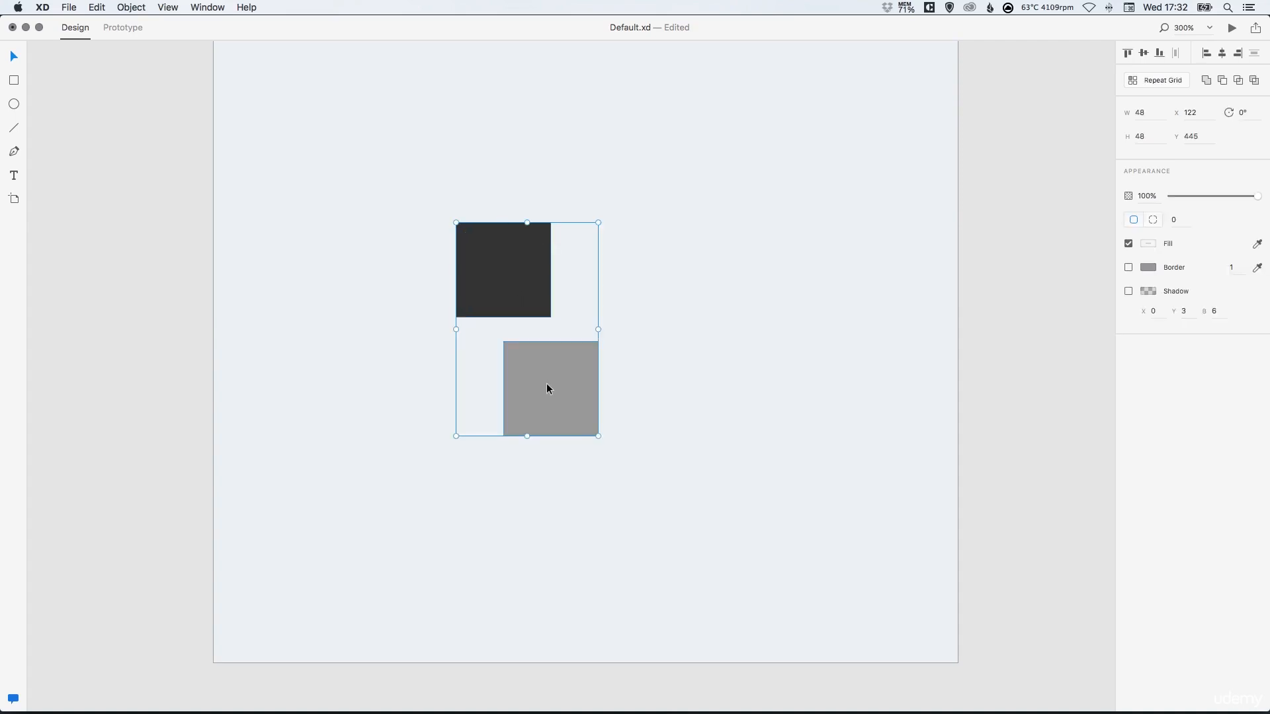
pyautogui.click(1207, 57)
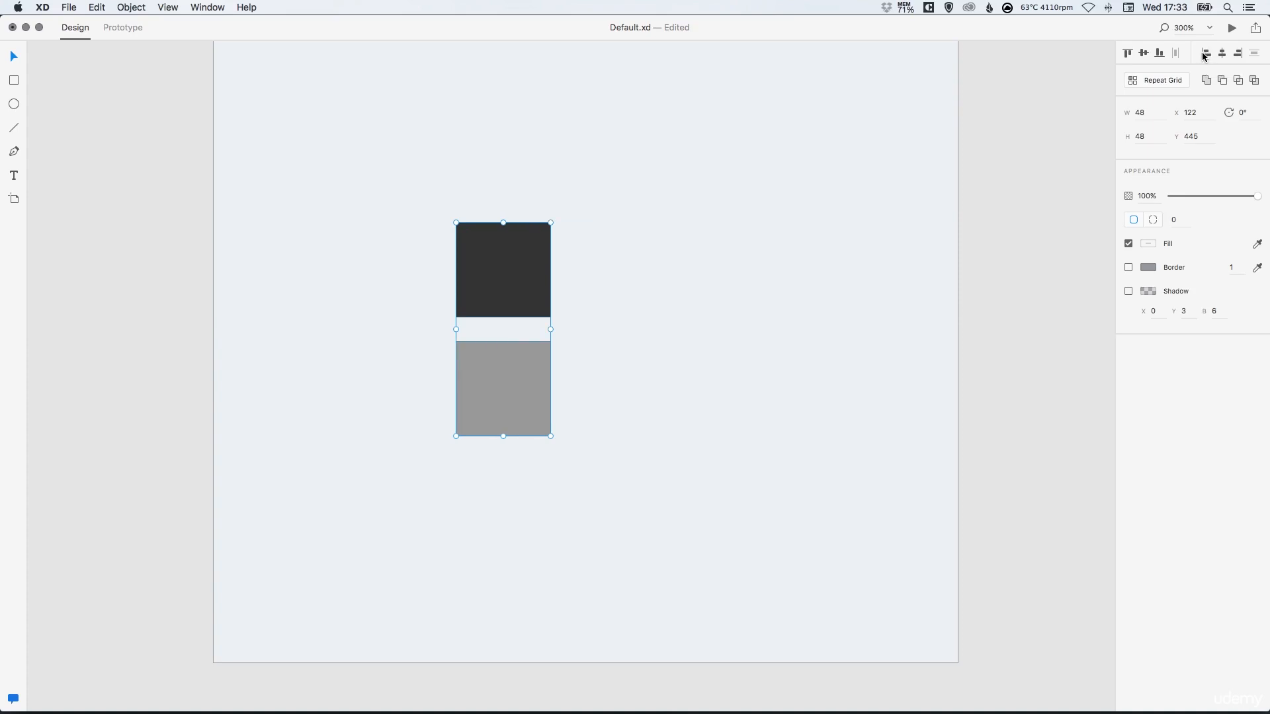
pyautogui.press('super+z')
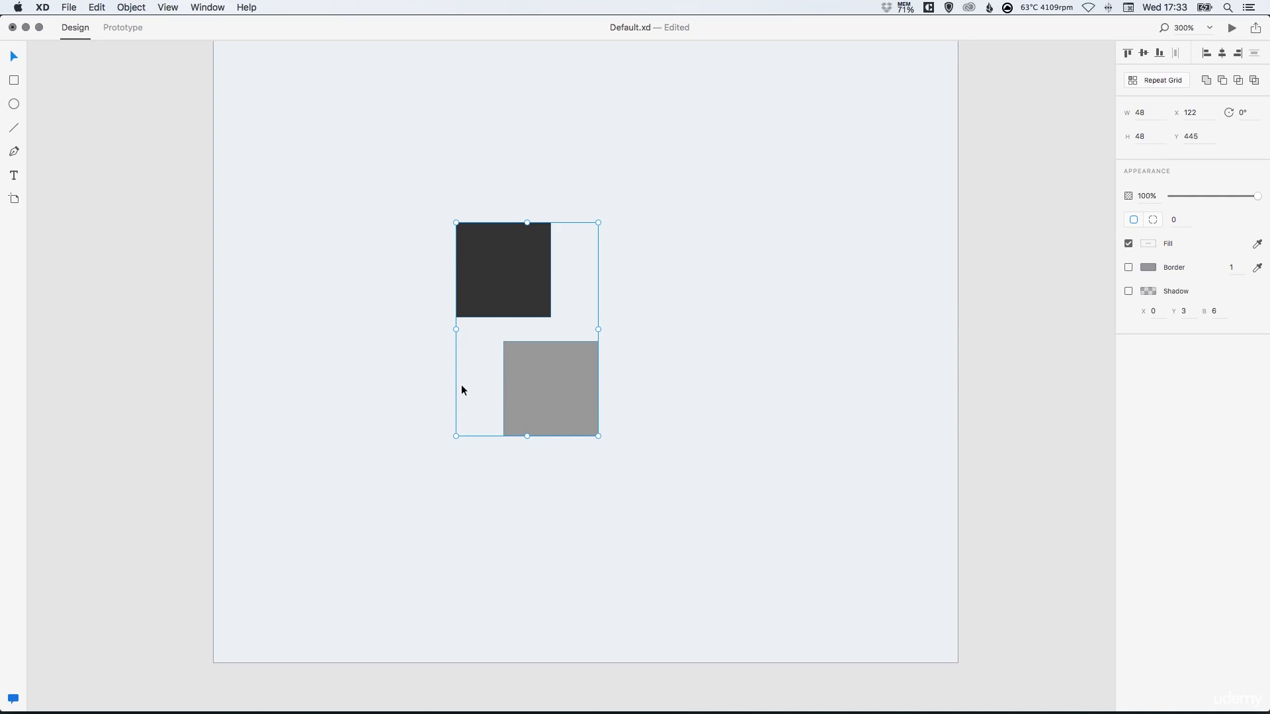
pyautogui.click(1223, 54)
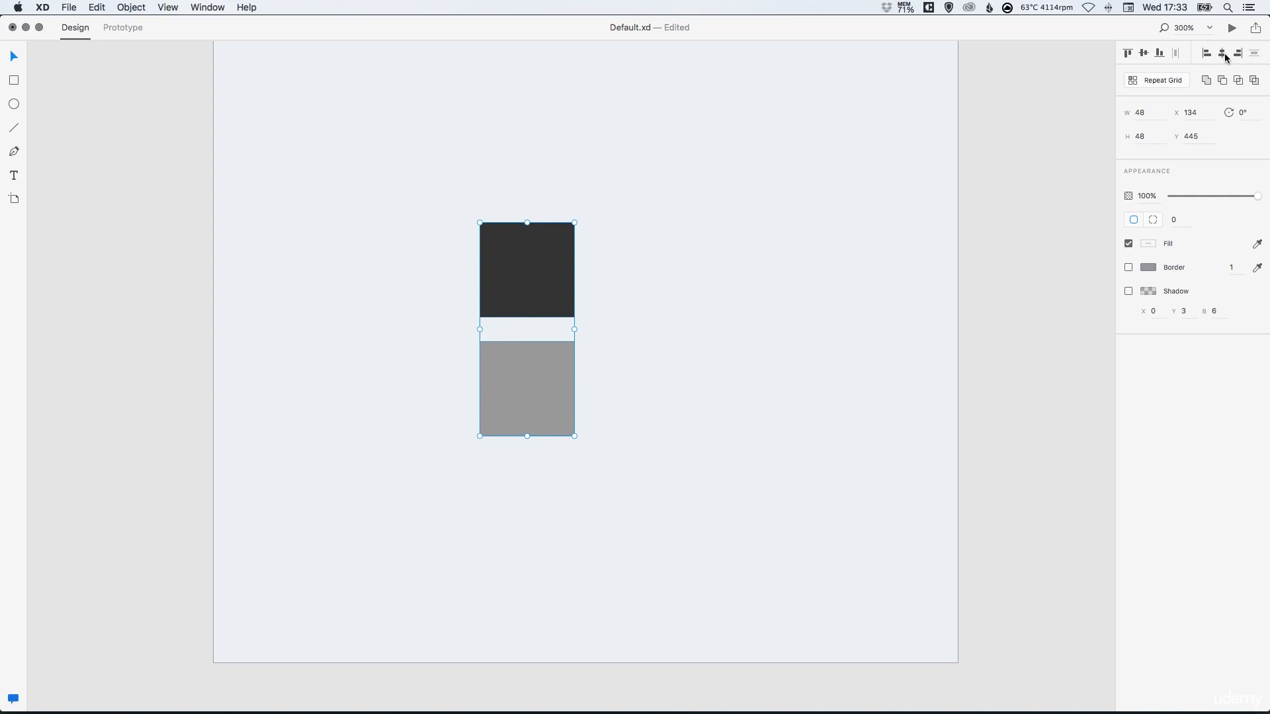
pyautogui.press('super+z')
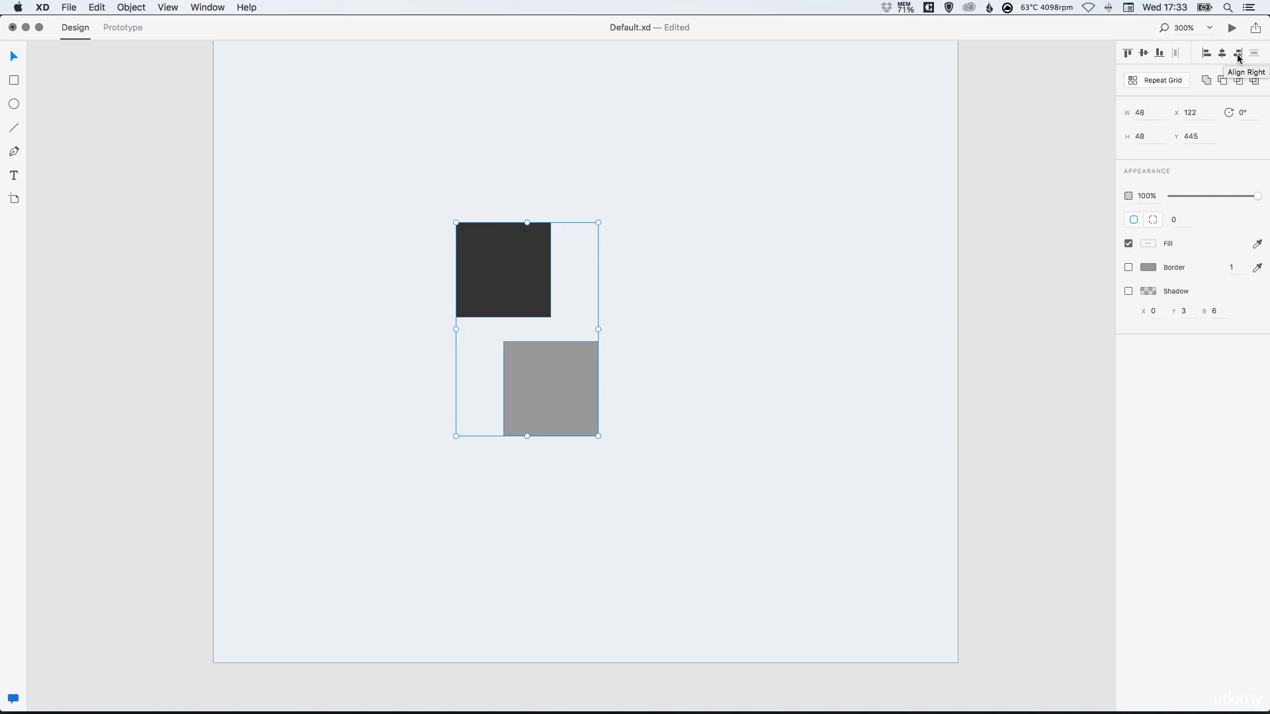
pyautogui.click(1238, 57)
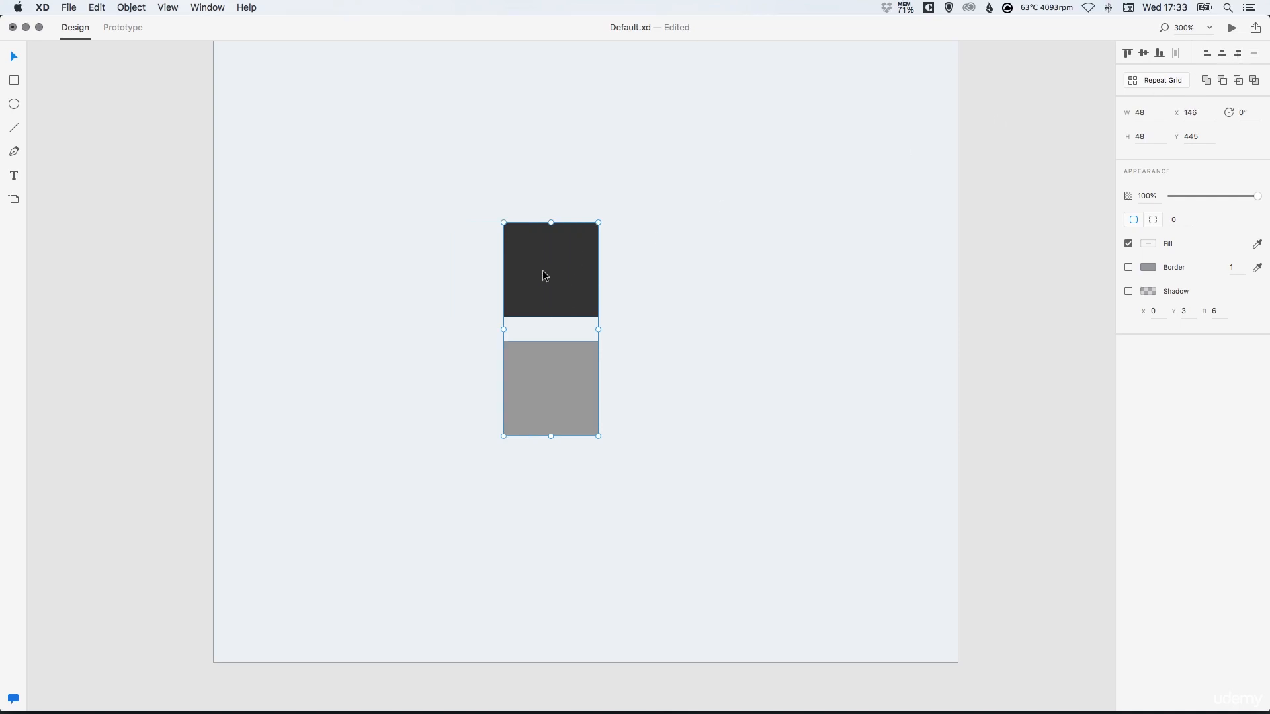
pyautogui.press('super+z')
# Move the gray square beside the dark one and duplicate the dark square further to the right
pyautogui.moveTo(553, 349); pyautogui.dragTo(621, 263)
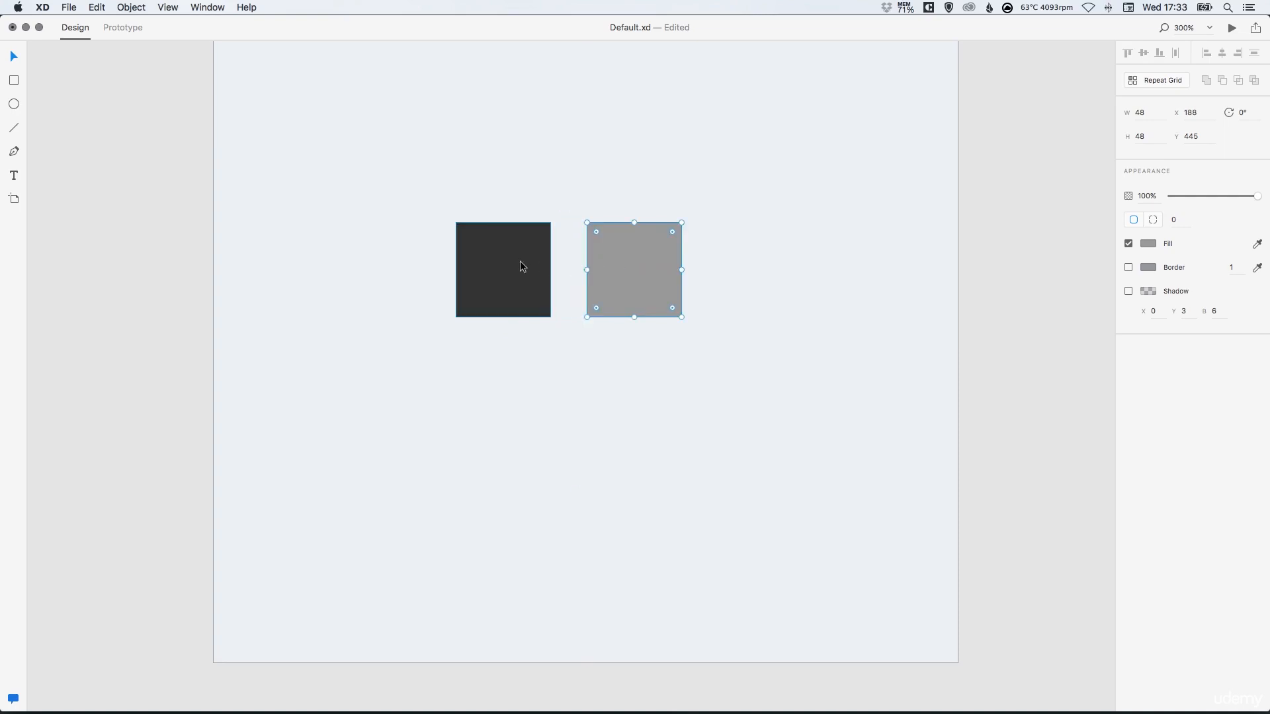
pyautogui.keyDown('shift'); pyautogui.click(521, 264); pyautogui.keyUp('shift')
pyautogui.moveTo(522, 266); pyautogui.dragTo(715, 264)
pyautogui.click(489, 212)
# Distribute the three squares horizontally
pyautogui.moveTo(372, 219); pyautogui.dragTo(561, 304)
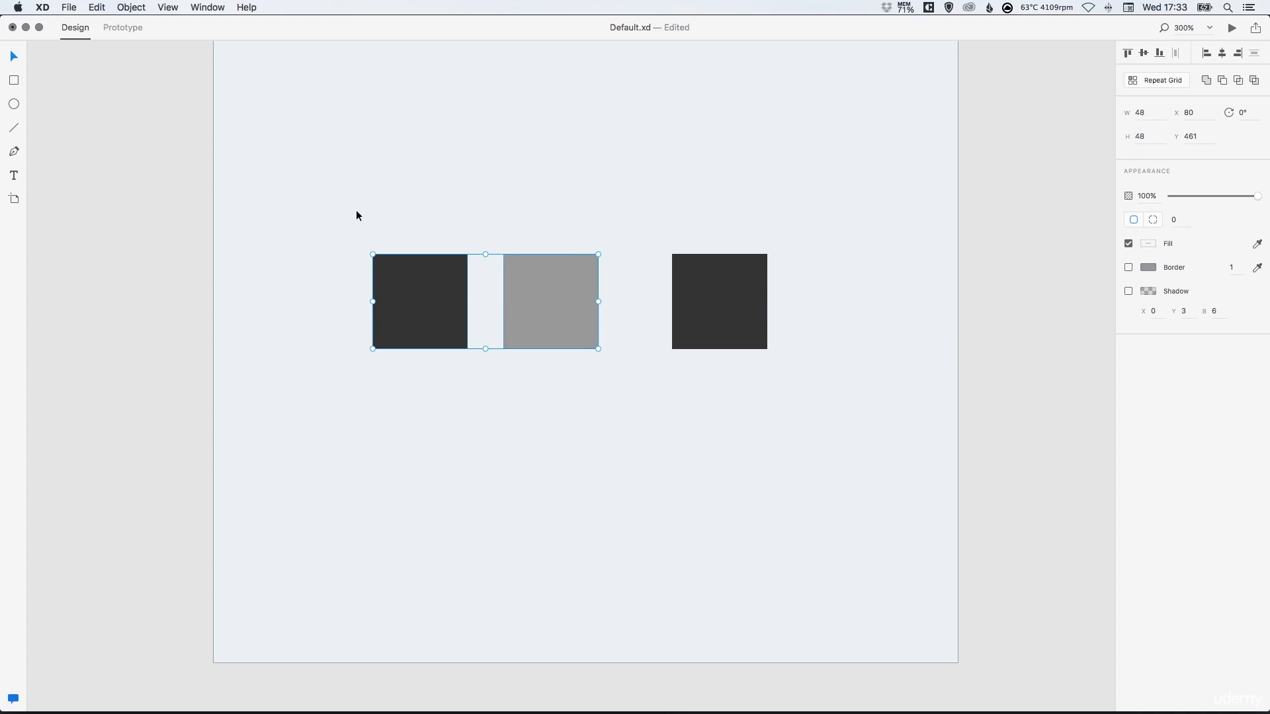
pyautogui.moveTo(312, 208); pyautogui.dragTo(828, 389)
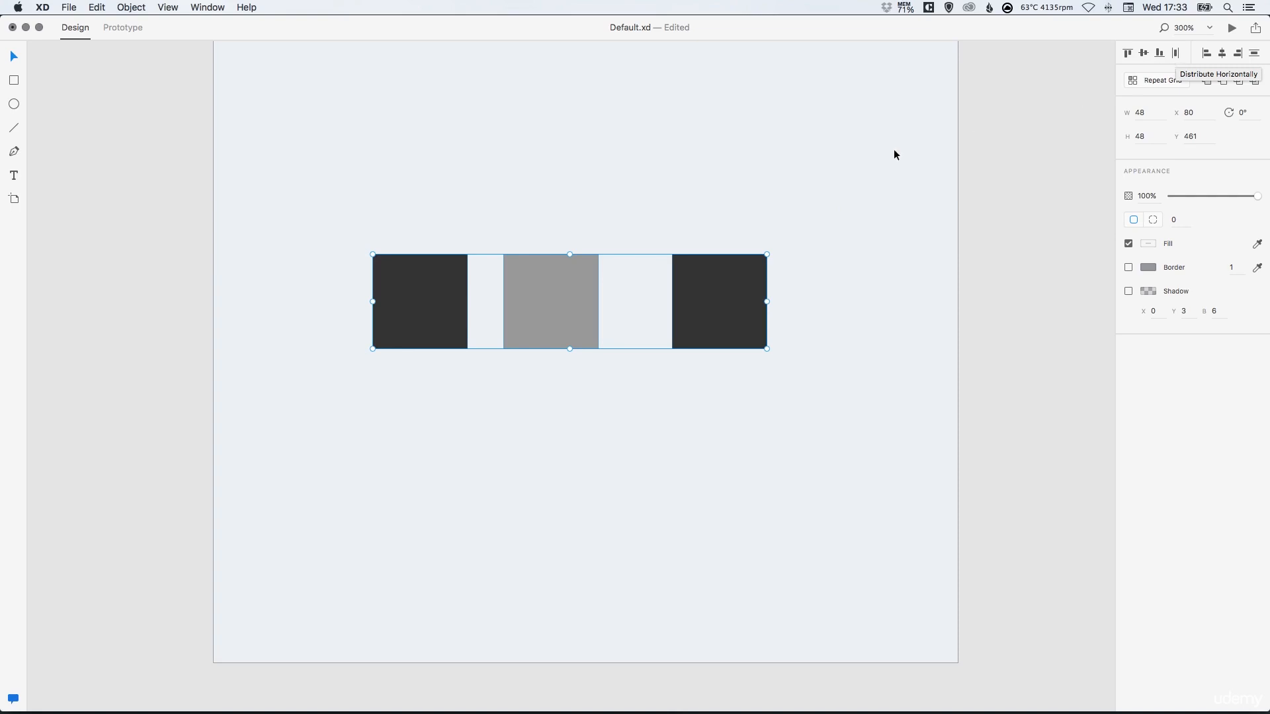
pyautogui.click(624, 193)
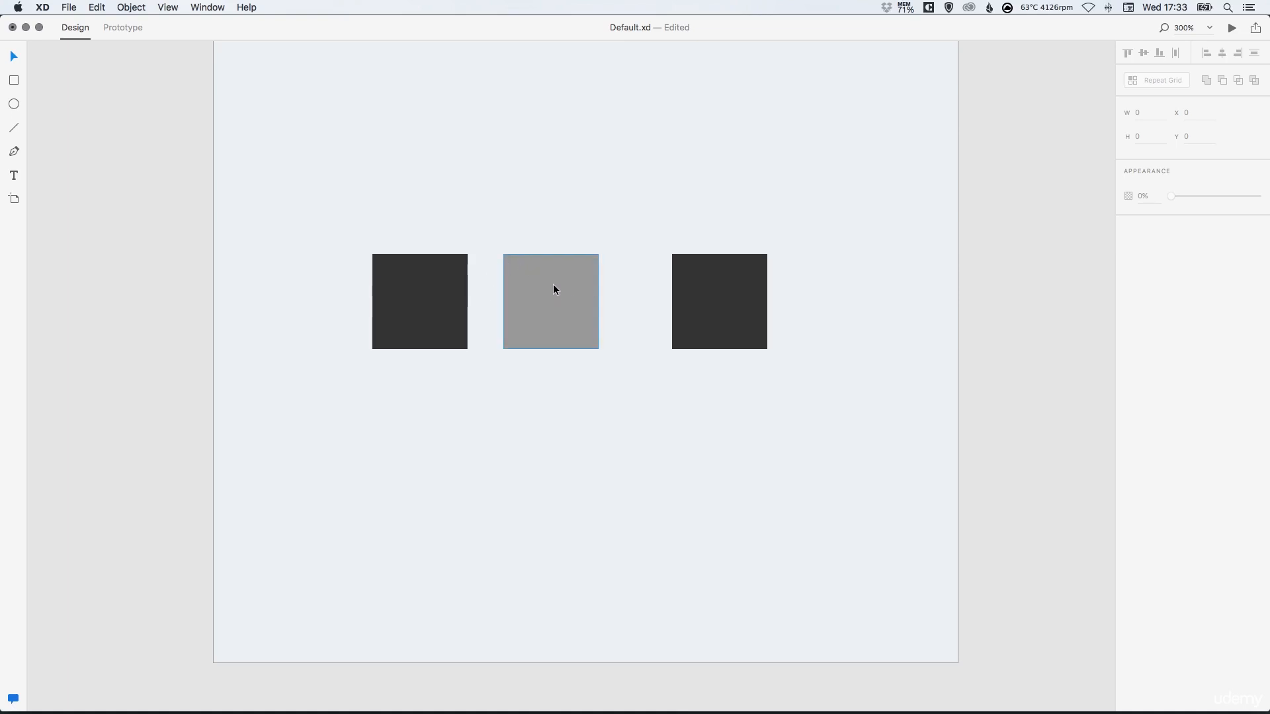
pyautogui.moveTo(300, 199); pyautogui.dragTo(828, 410)
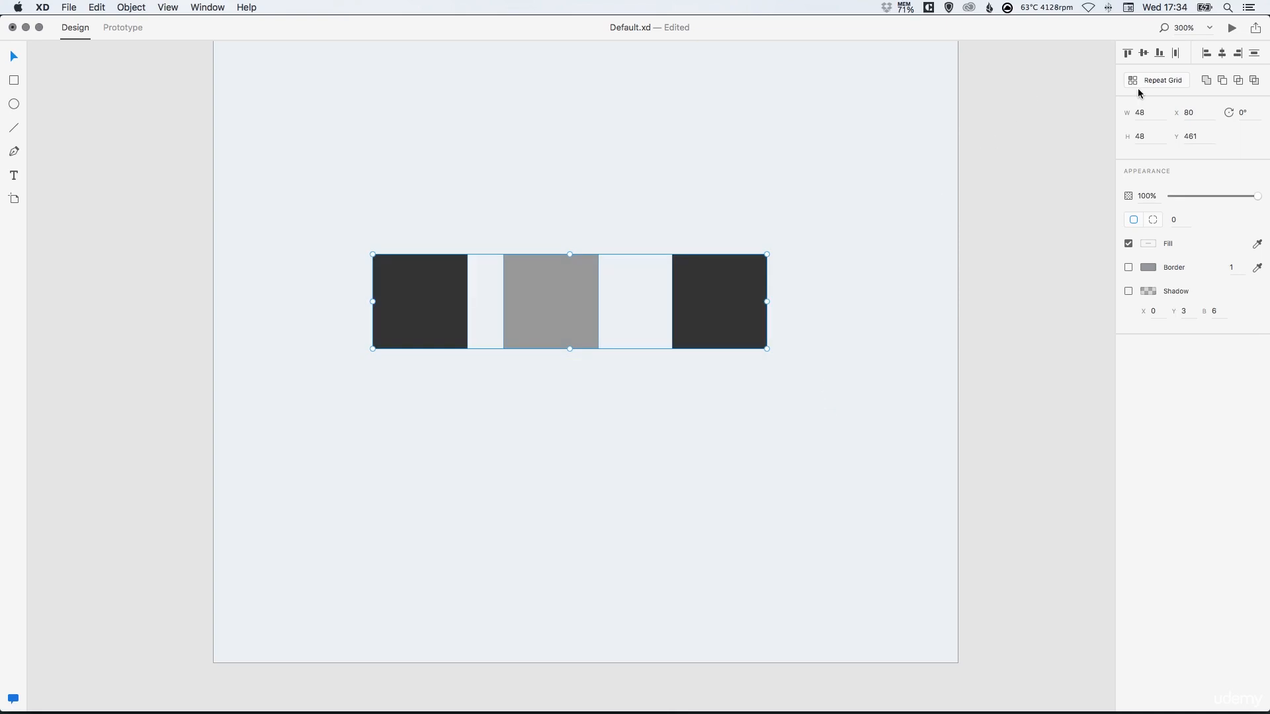
pyautogui.click(1175, 54)
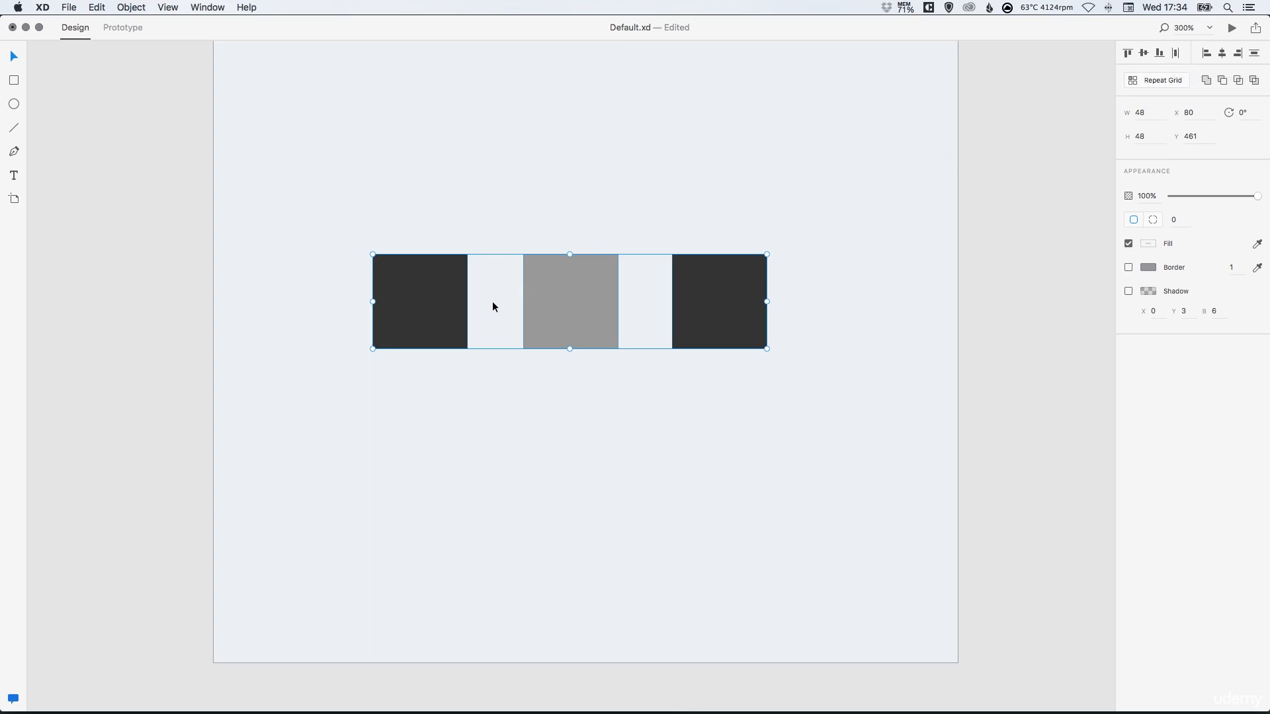
# Rearrange the three squares into a staggered vertical column and centre them horizontally
pyautogui.press('super+shift+a')
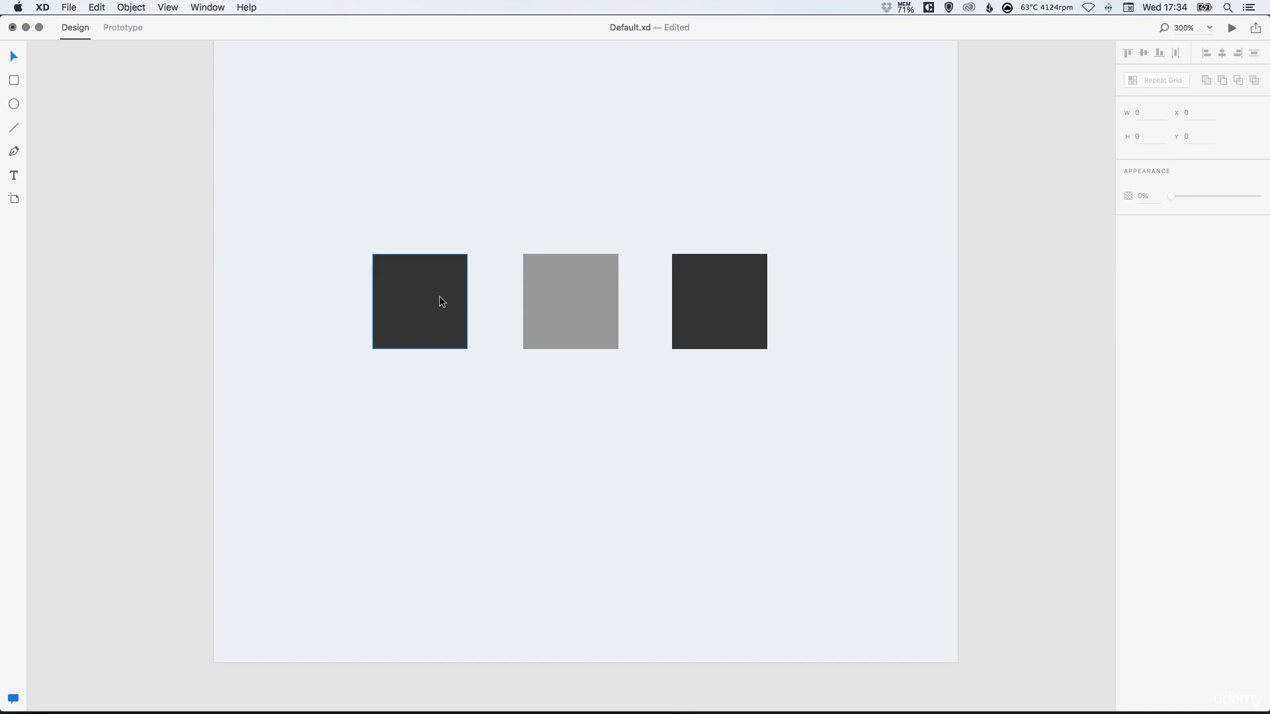
pyautogui.moveTo(442, 302); pyautogui.dragTo(521, 172)
pyautogui.moveTo(718, 296); pyautogui.dragTo(567, 449)
pyautogui.moveTo(581, 315); pyautogui.dragTo(619, 325)
pyautogui.moveTo(542, 195); pyautogui.dragTo(557, 210)
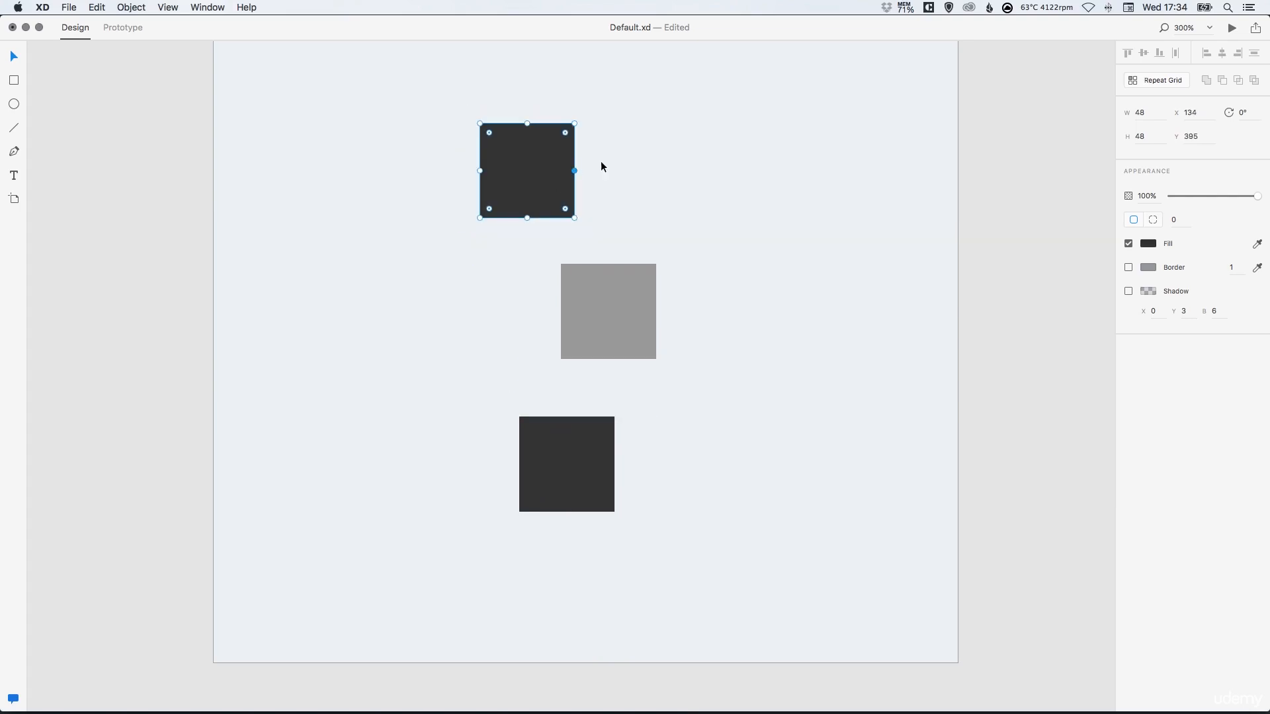
pyautogui.moveTo(393, 82); pyautogui.dragTo(731, 553)
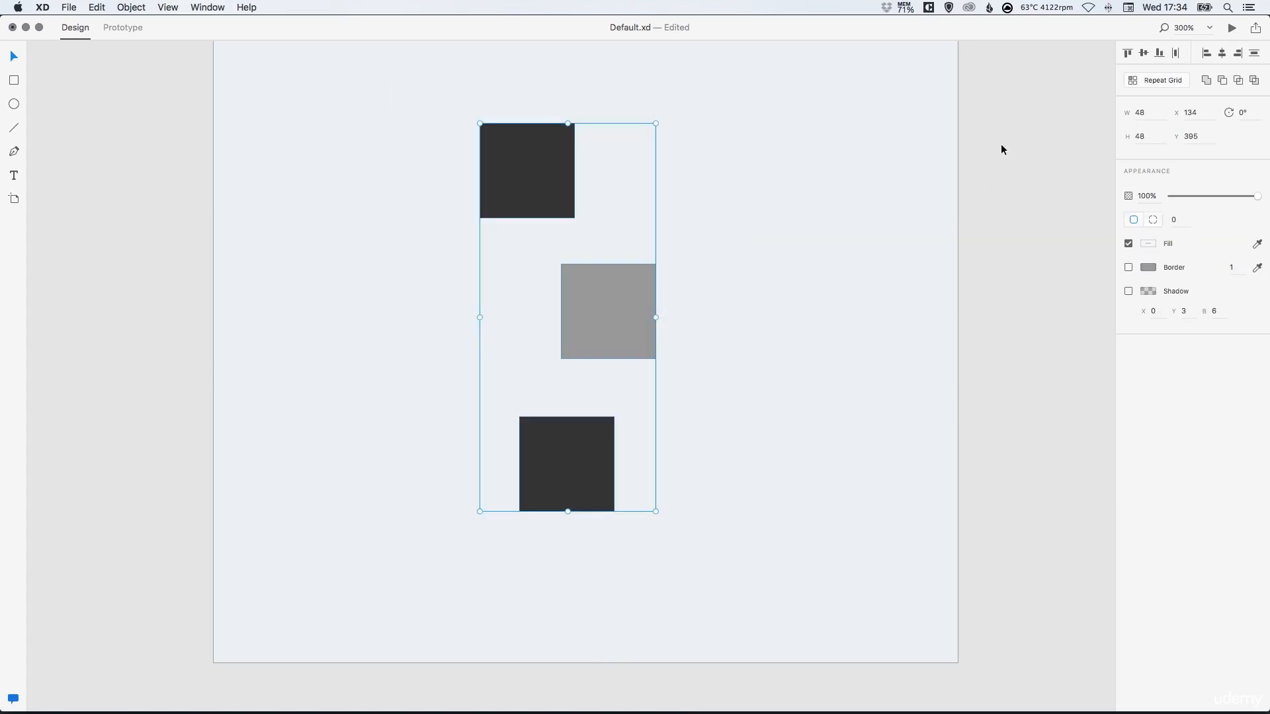
pyautogui.click(1223, 54)
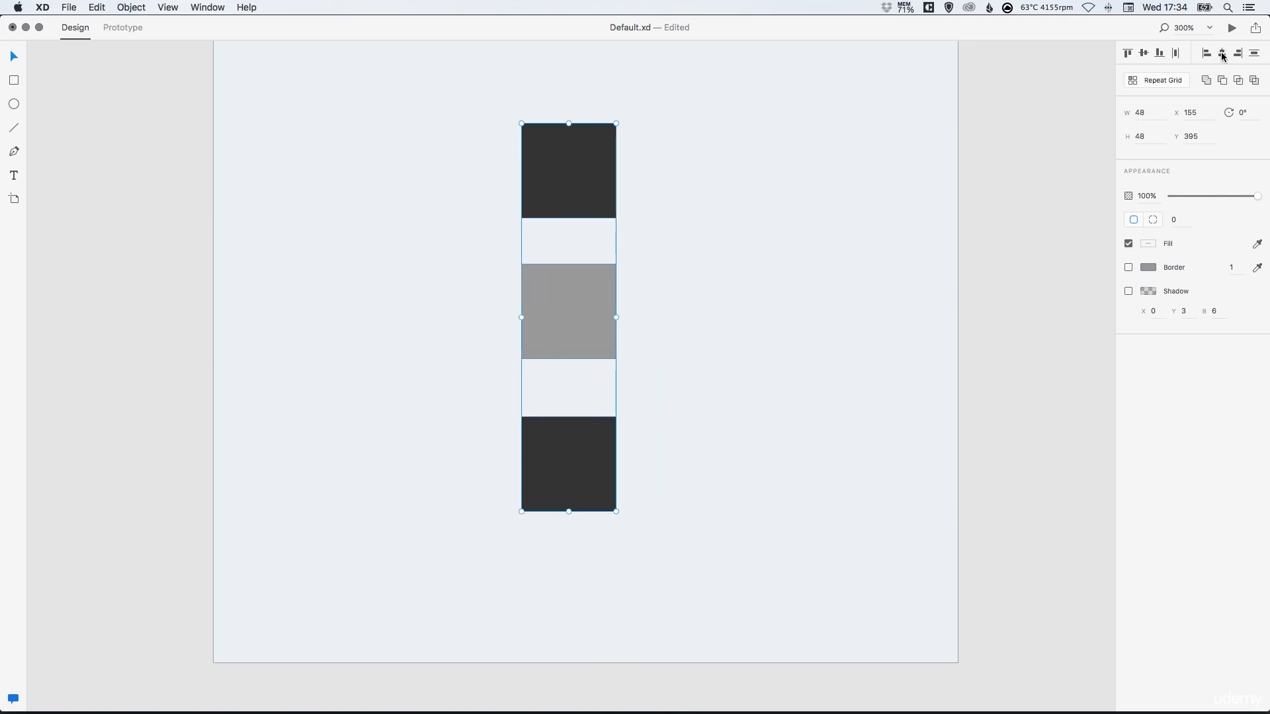
# Distribute the three squares vertically, then delete the gray and bottom squares
pyautogui.click(1254, 54)
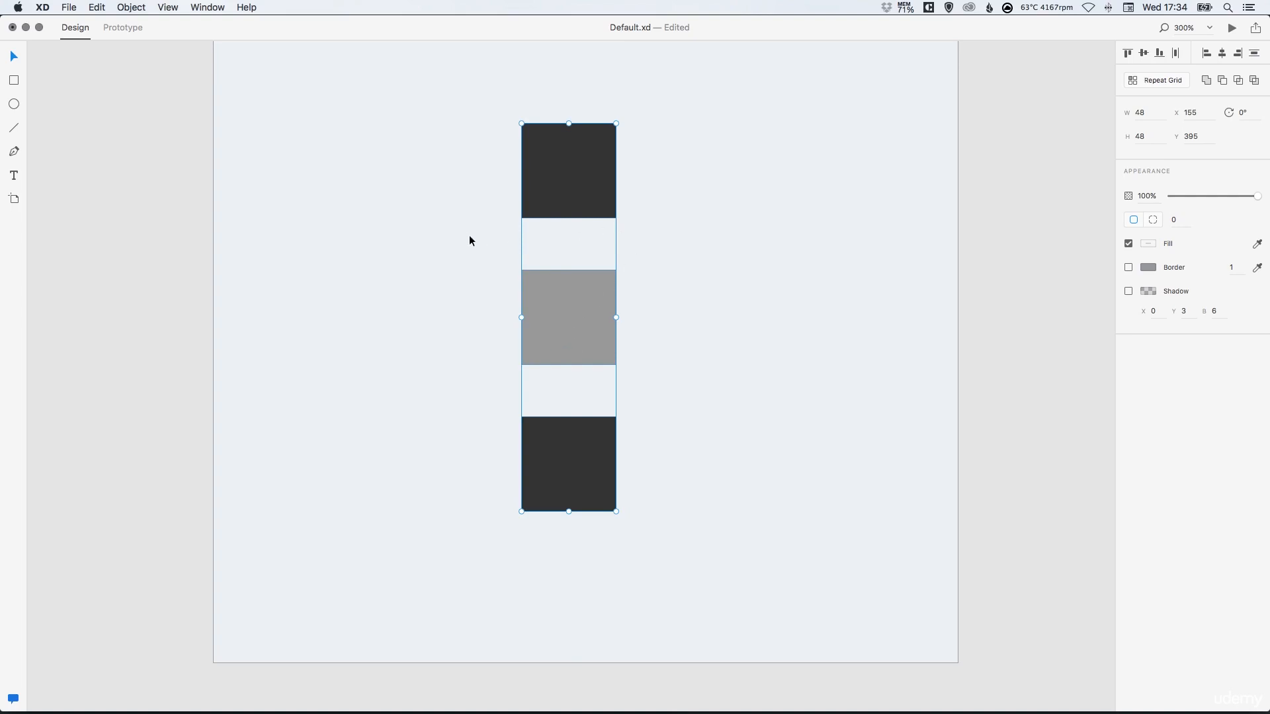
pyautogui.moveTo(467, 312); pyautogui.dragTo(620, 456)
pyautogui.press('Delete')
pyautogui.press('super+0')
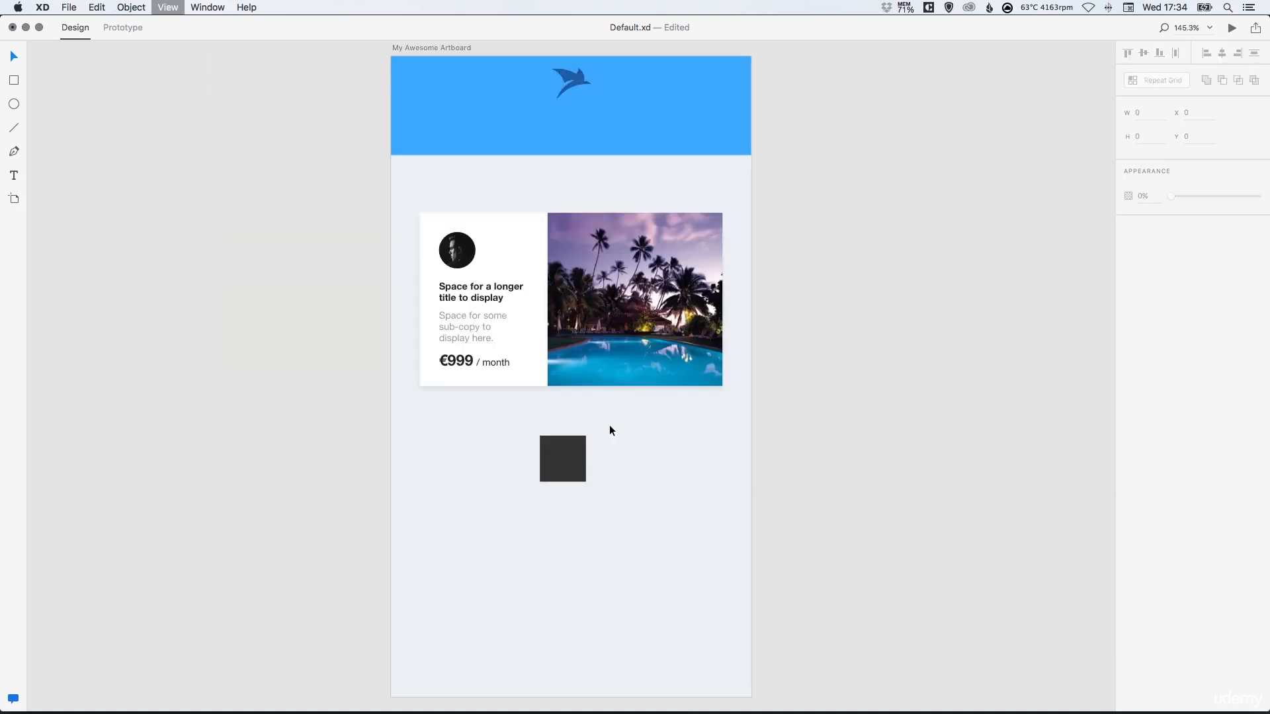
# Resize the remaining dark square to about 135 by 135
pyautogui.click(574, 454)
pyautogui.click(574, 454)
pyautogui.moveTo(585, 485); pyautogui.dragTo(670, 565)
pyautogui.press('super+z')
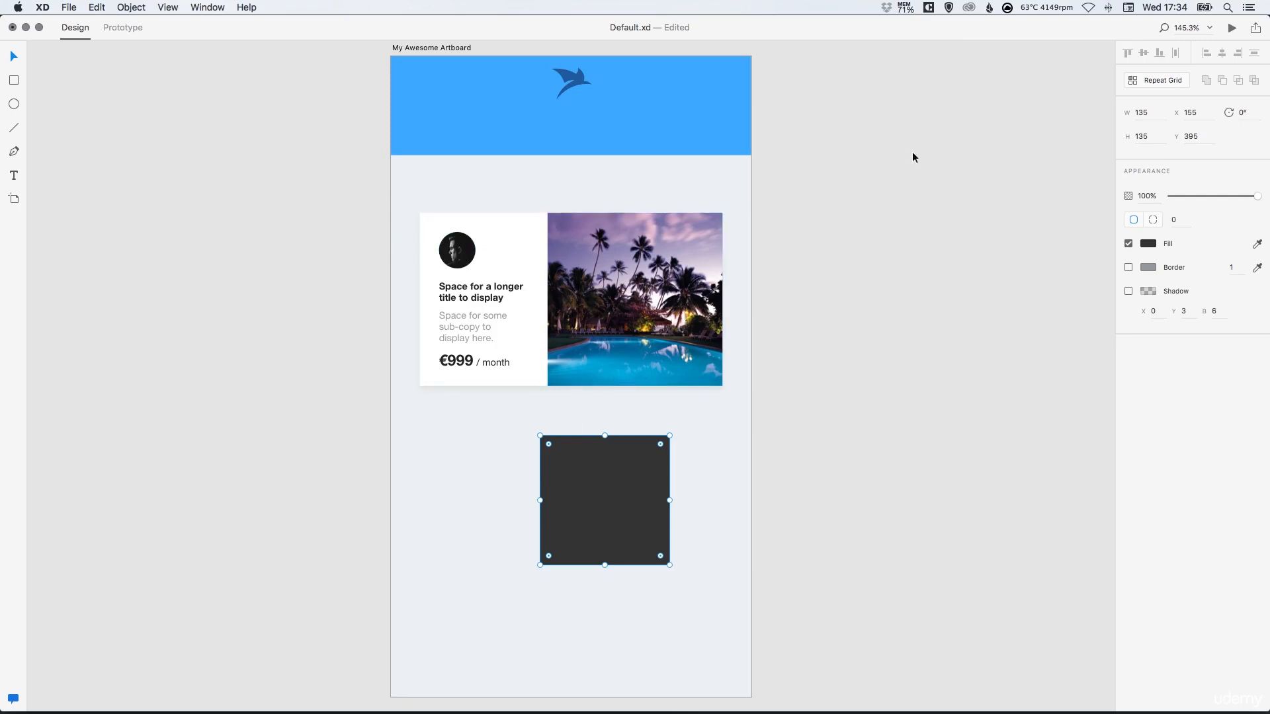
# Position the square at X 0 and Y 0, the artboard's top-left corner
pyautogui.moveTo(586, 499); pyautogui.dragTo(555, 503)
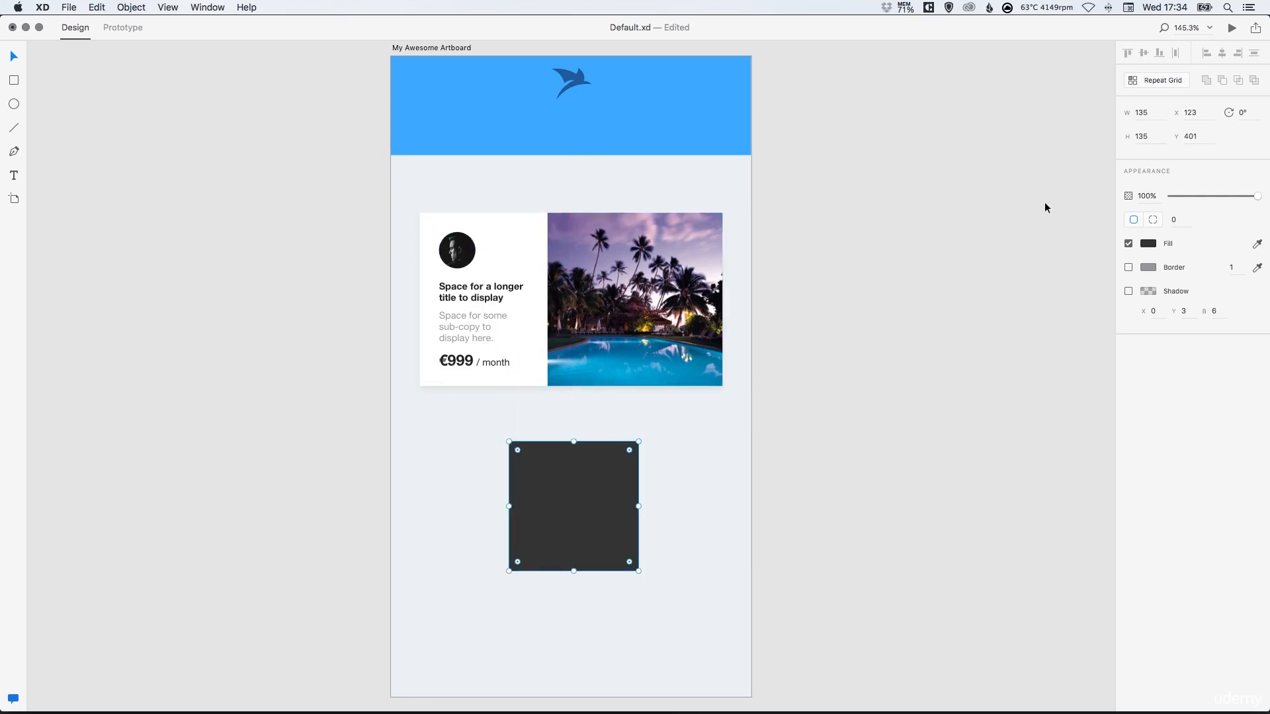
pyautogui.click(1189, 113)
pyautogui.write('0')
pyautogui.press('Return')
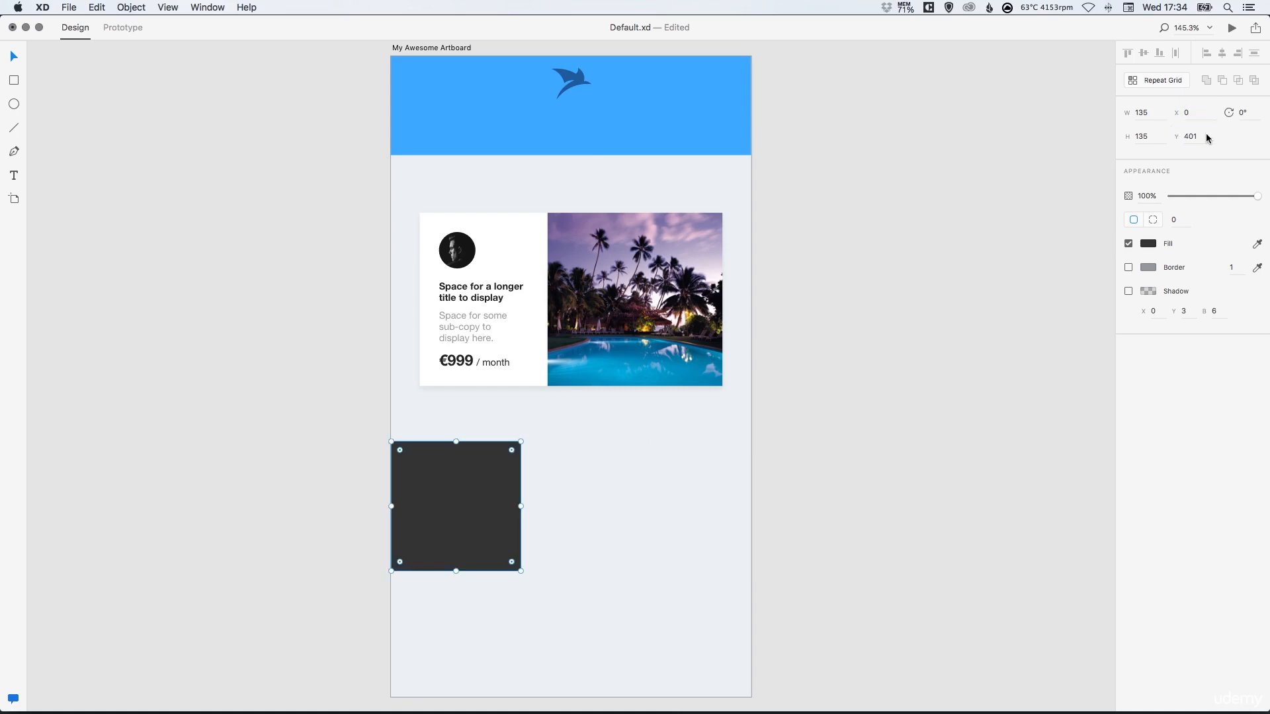
pyautogui.click(1201, 137)
pyautogui.write('0')
pyautogui.press('Return')
pyautogui.click(455, 118)
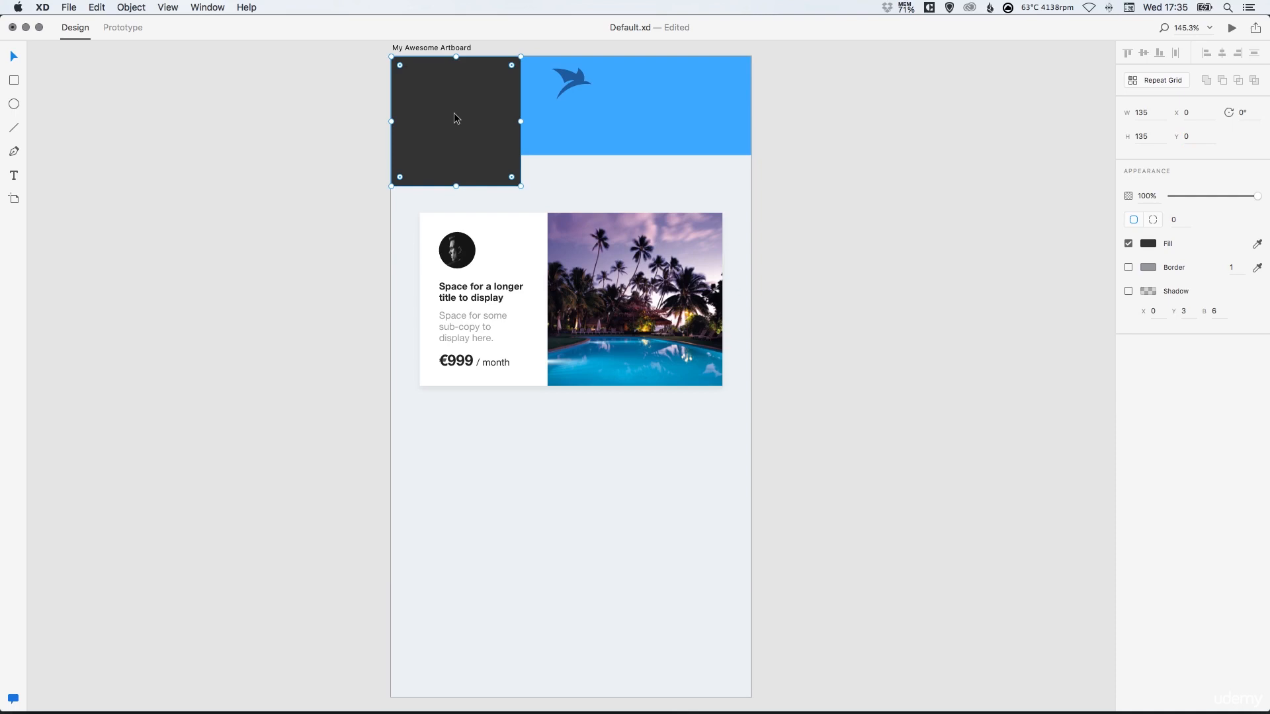
# Shrink the square from its corner to about 69 by 69
pyautogui.moveTo(520, 187); pyautogui.dragTo(463, 123)
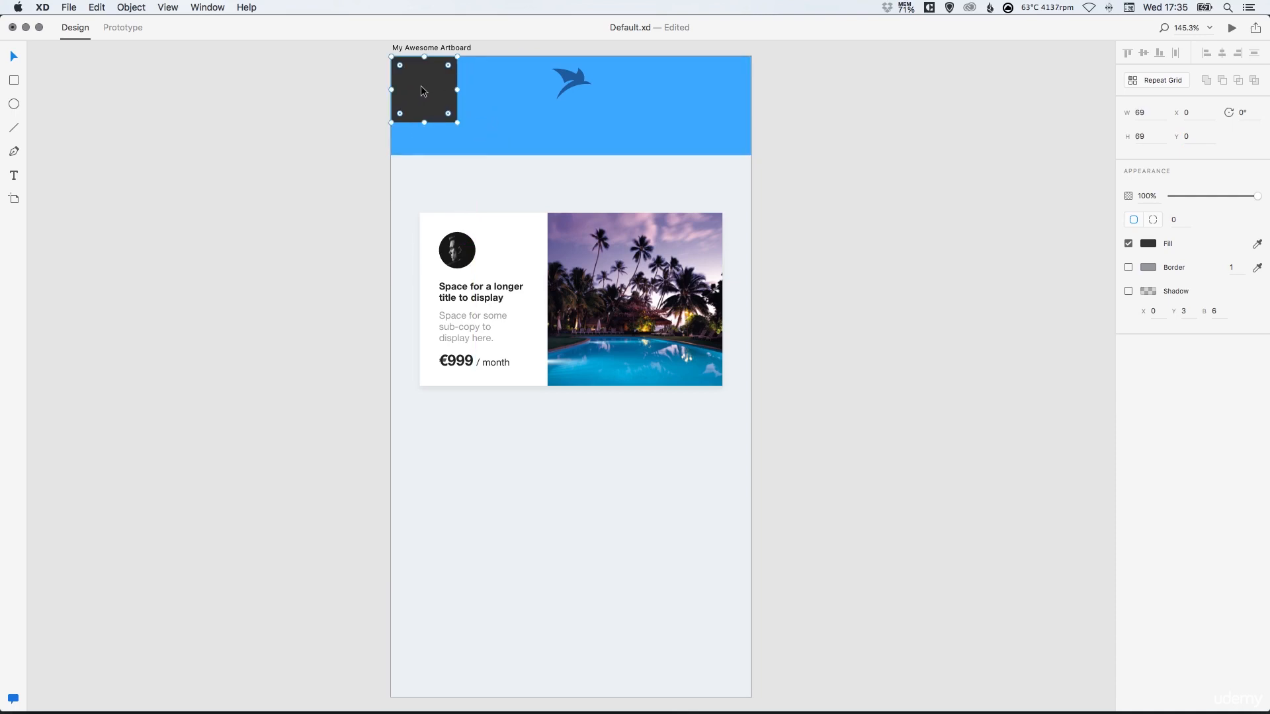
pyautogui.moveTo(421, 90); pyautogui.dragTo(575, 100)
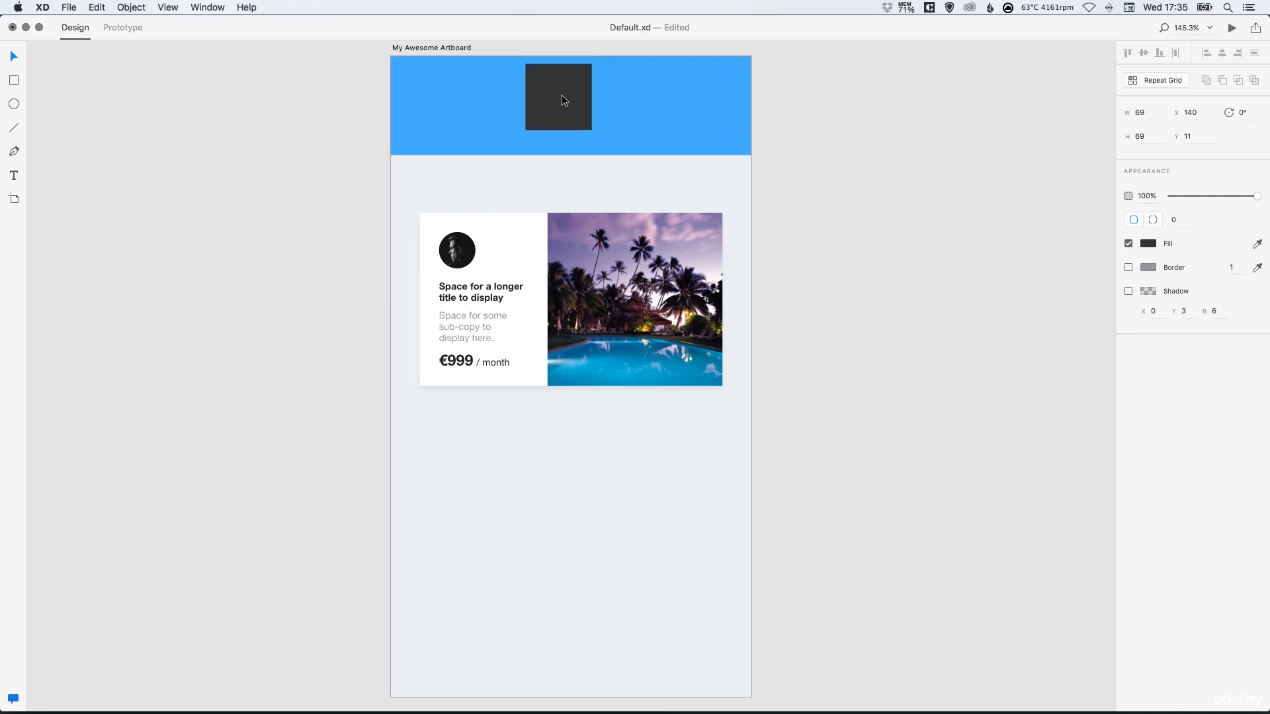
pyautogui.moveTo(564, 143); pyautogui.dragTo(553, 202)
pyautogui.press('super+z')
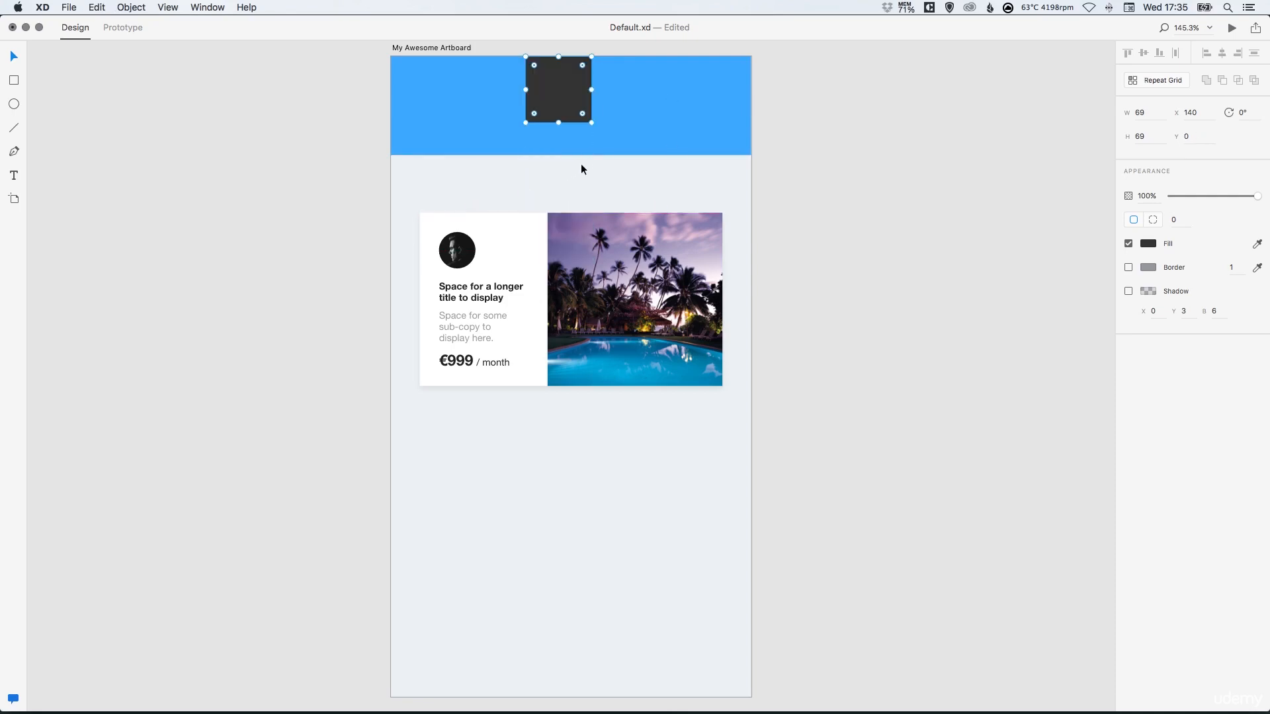
pyautogui.press('super+z')
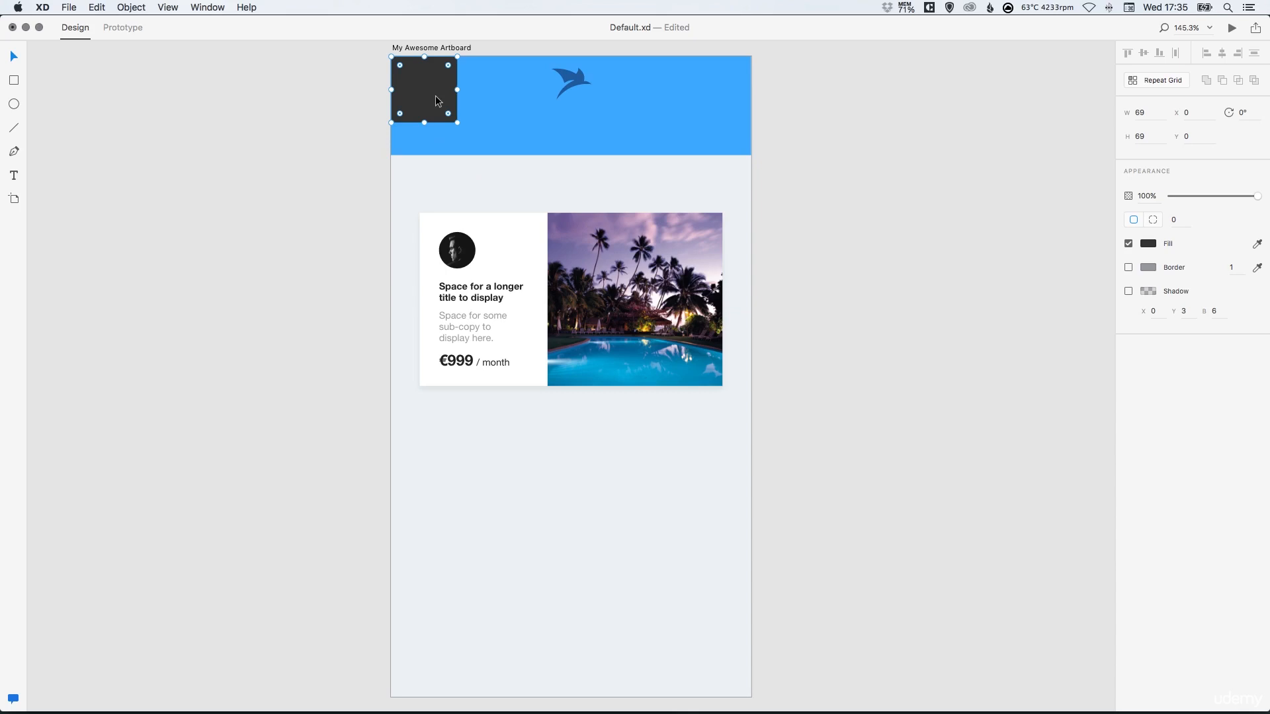
# Position the square at X 30 and Y 30
pyautogui.click(1181, 112)
pyautogui.write('30')
pyautogui.press('Tab')
pyautogui.write('30')
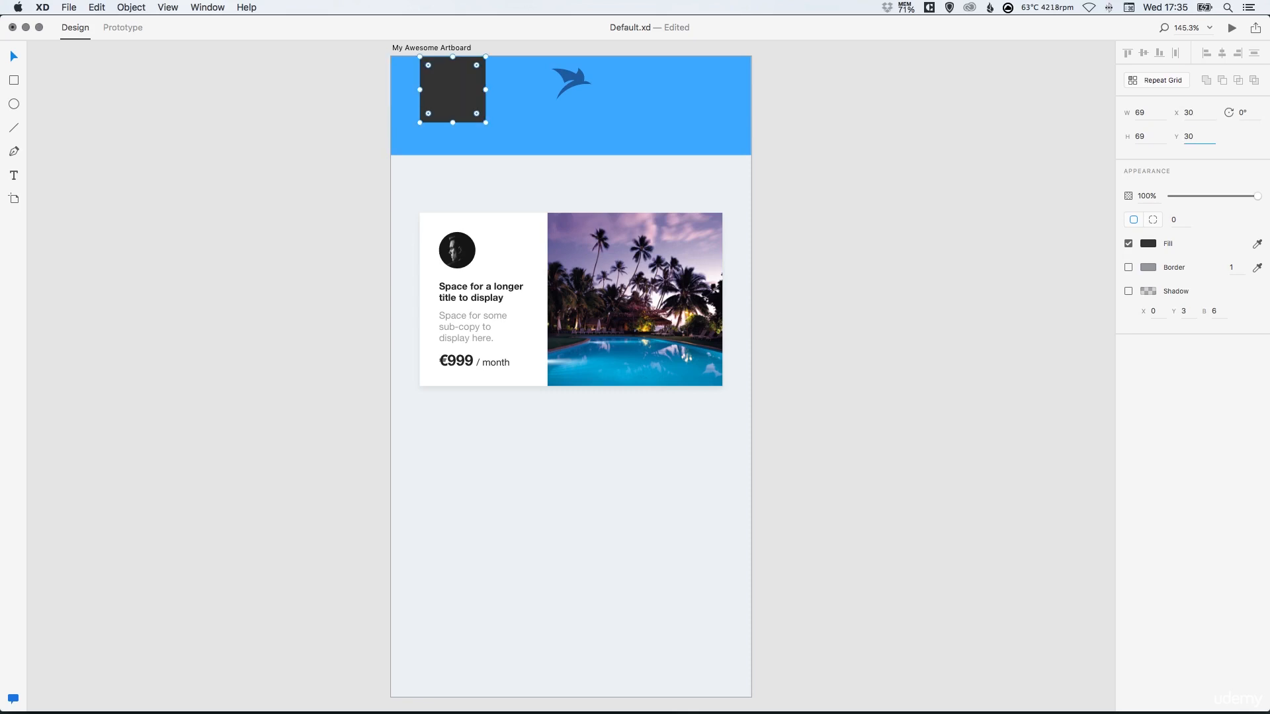
pyautogui.press('Return')
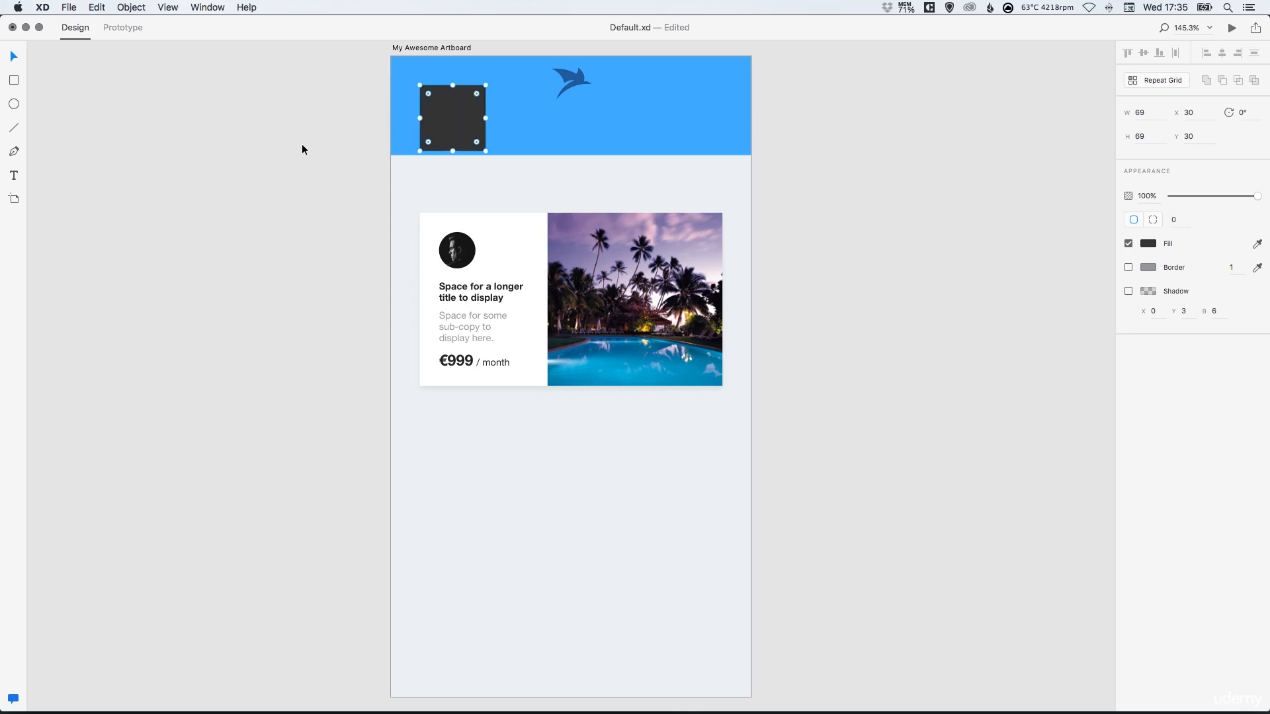
pyautogui.click(322, 138)
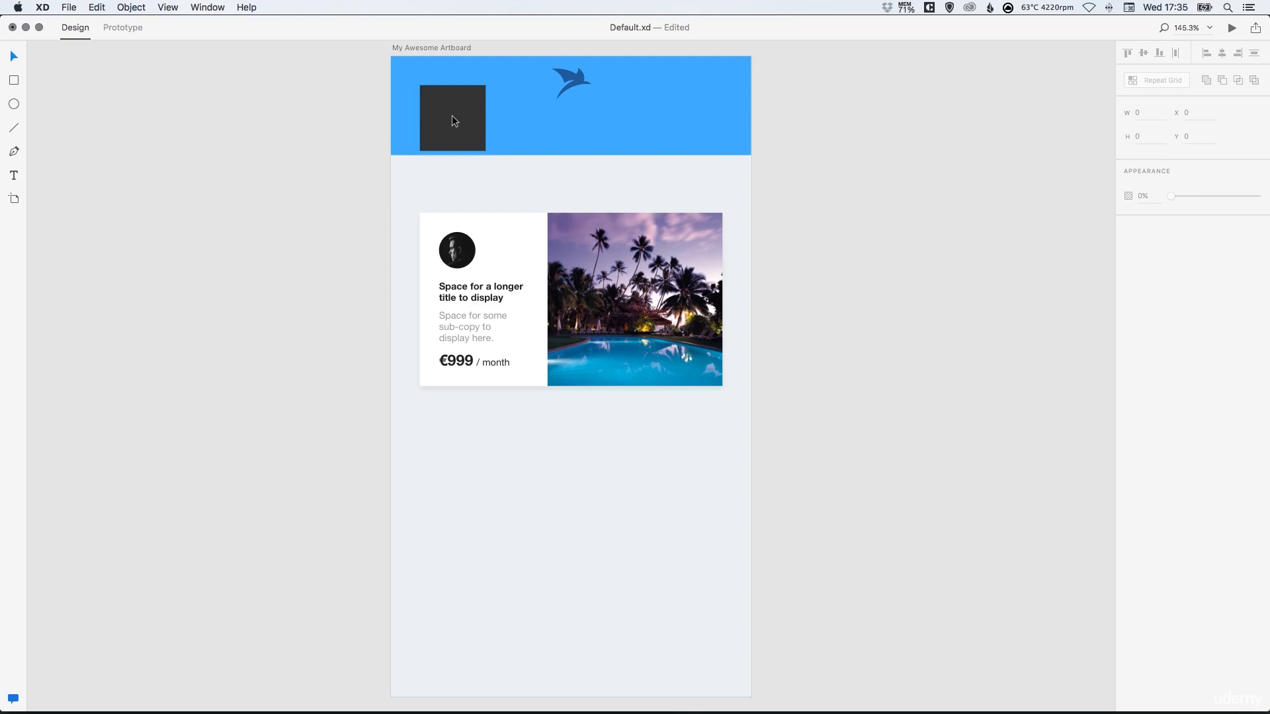
# Delete the square and view the artboard at 100% zoom
pyautogui.click(453, 115)
pyautogui.press('Delete')
pyautogui.press('super+1')
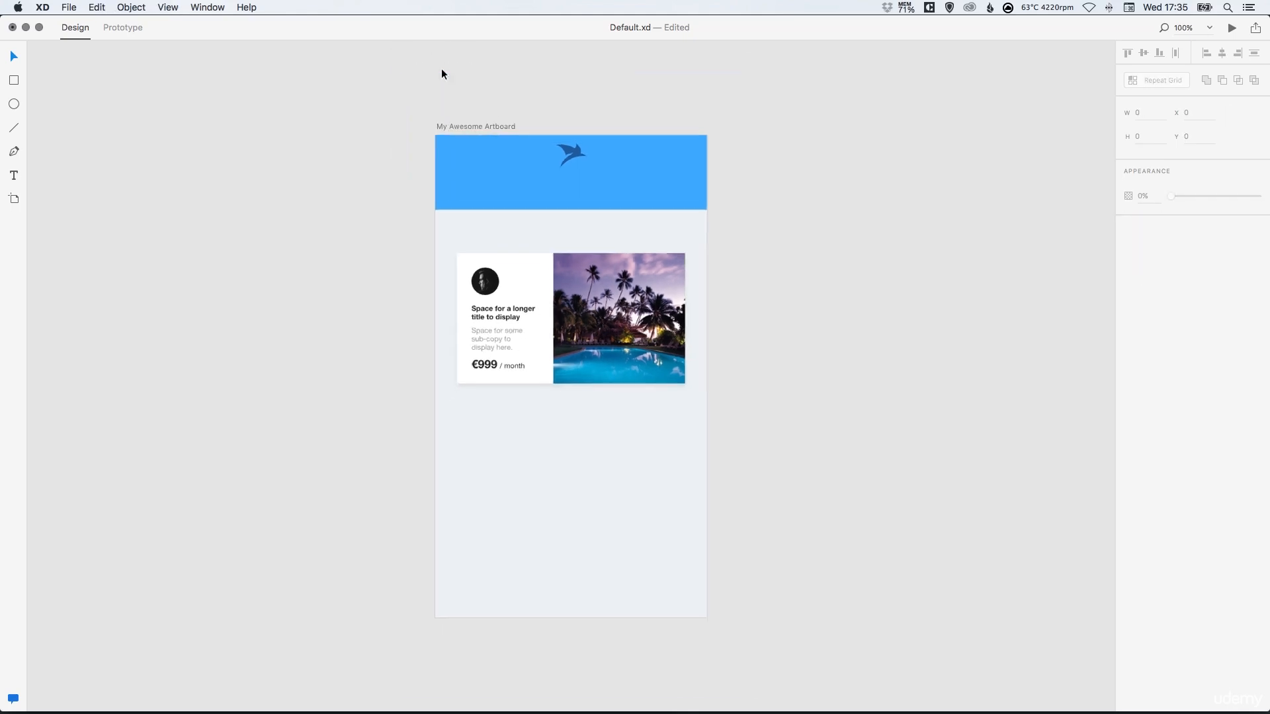